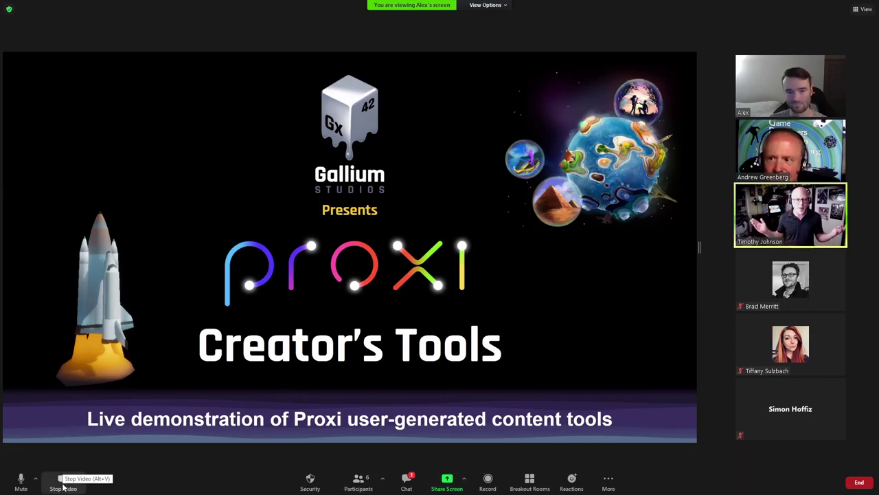
Turn off your own camera and microphone, and admit the participant waiting to join the meeting
{"action": "left_click", "coordinate": [64, 485]}
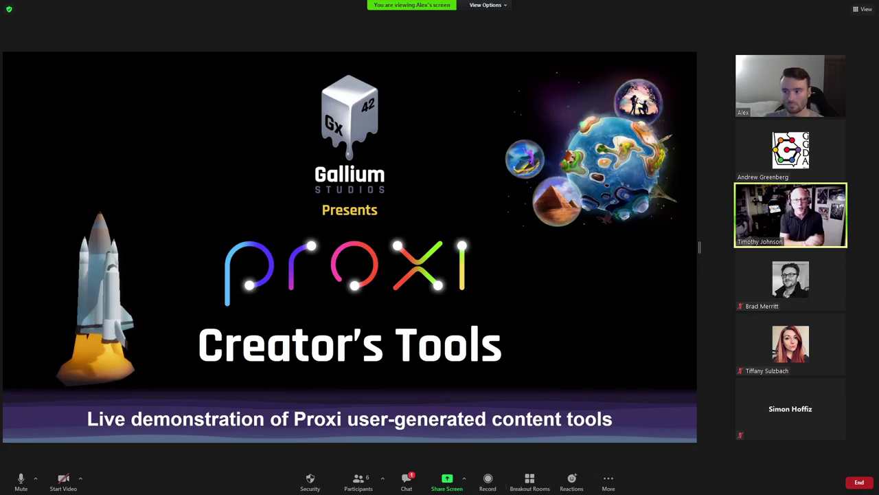
{"action": "left_click", "coordinate": [20, 479]}
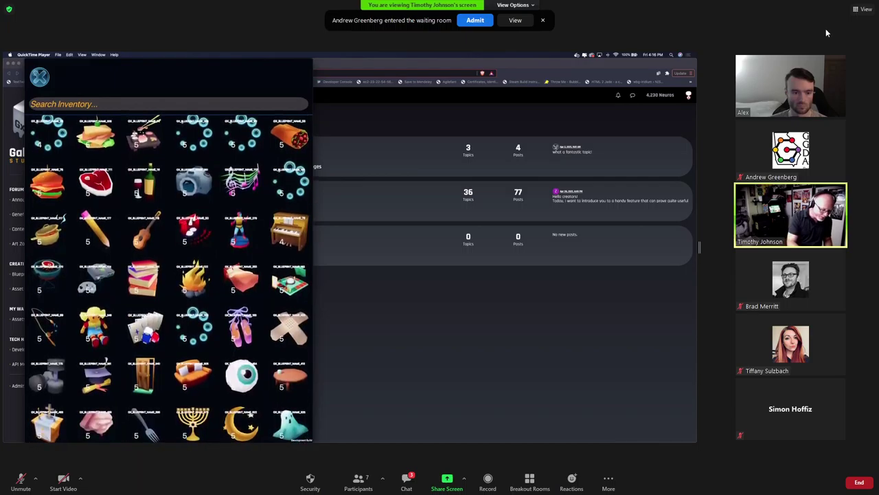
{"action": "left_click", "coordinate": [475, 20]}
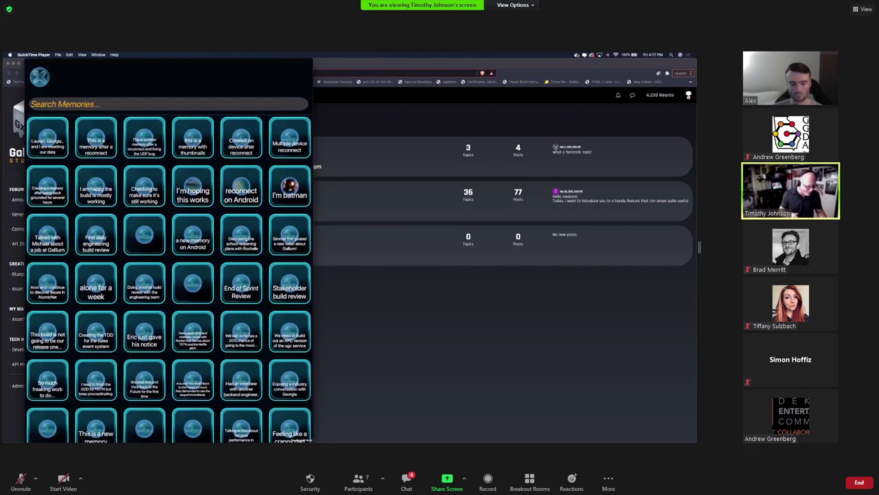
Browse the memories list through to its end and close it
{"action": "scroll", "coordinate": [169, 278], "scroll_direction": "down", "scroll_amount": 5}
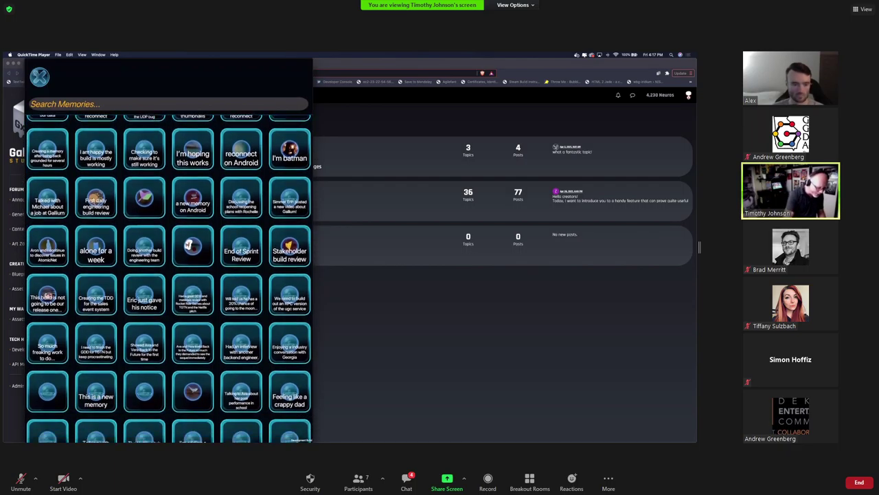
{"action": "scroll", "coordinate": [169, 279], "scroll_direction": "down", "scroll_amount": 5}
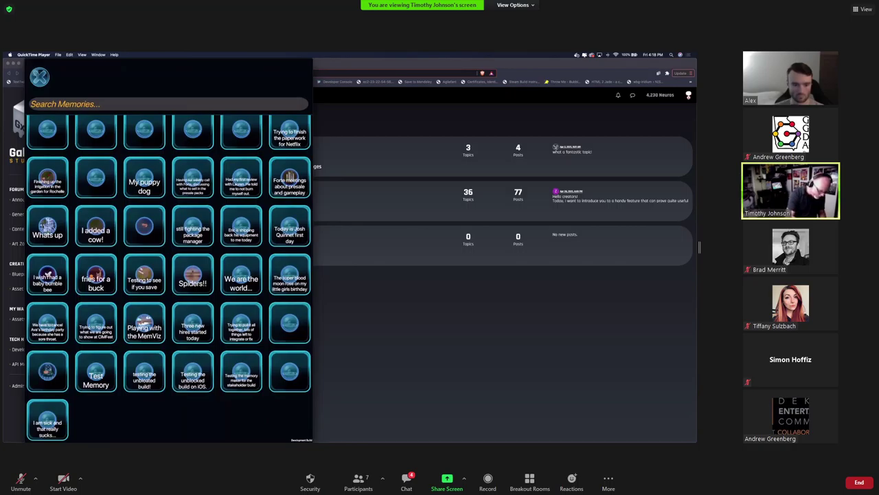
{"action": "left_click", "coordinate": [39, 76]}
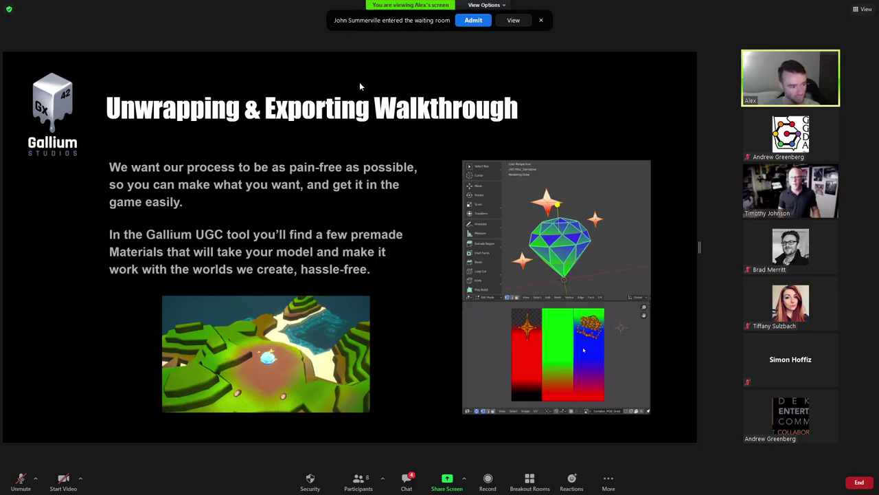
Admit the new participant from the waiting room and mute their microphone
{"action": "left_click", "coordinate": [473, 22]}
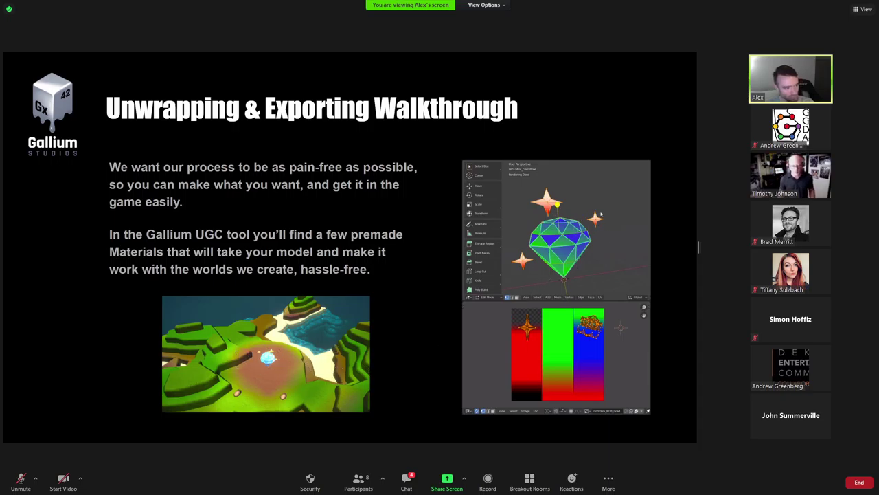
{"action": "mouse_move", "coordinate": [810, 407]}
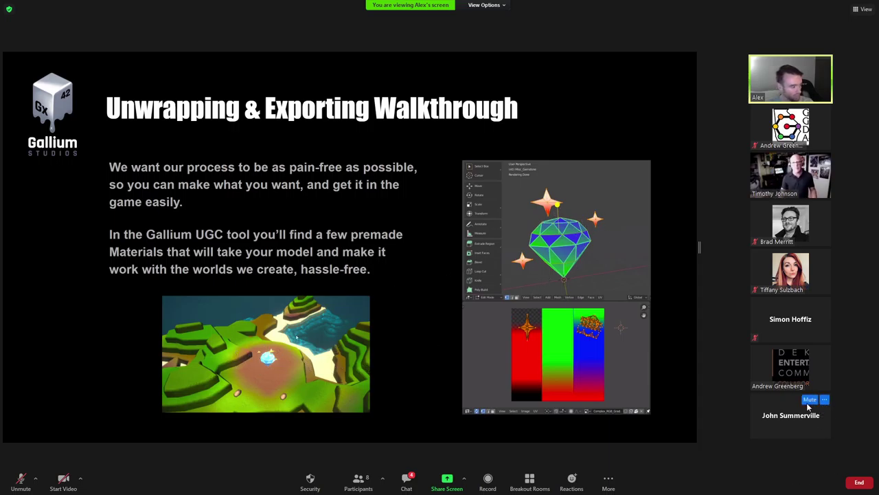
{"action": "left_click", "coordinate": [810, 399]}
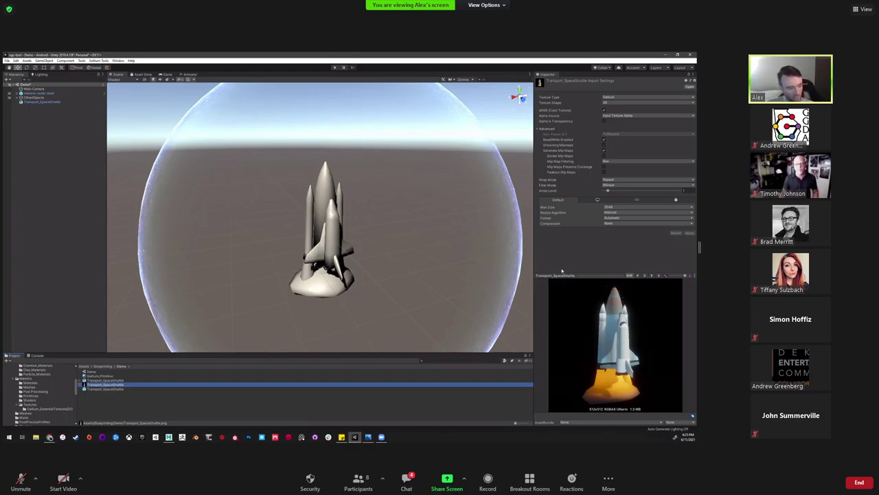
Widen the Scene view slightly and inspect the Gallium_Primitive material by rotating its preview sphere
{"action": "left_click_drag", "start_coordinate": [533, 257], "coordinate": [553, 261]}
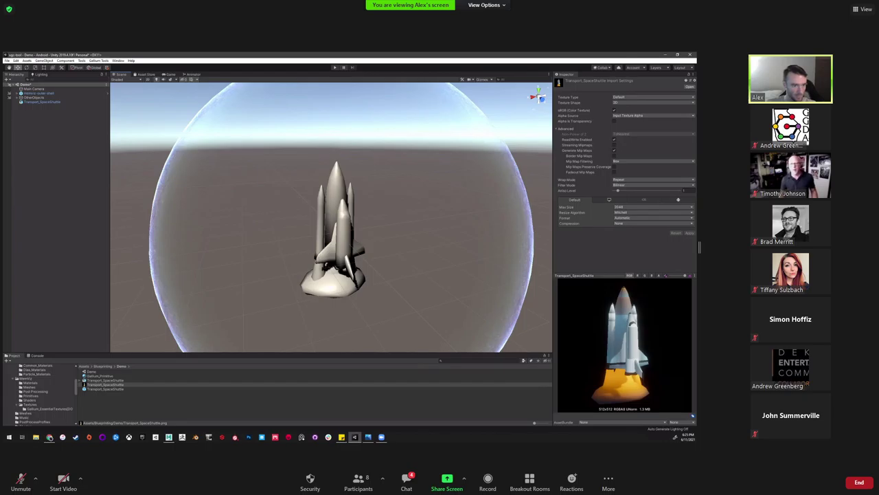
{"action": "left_click", "coordinate": [110, 377]}
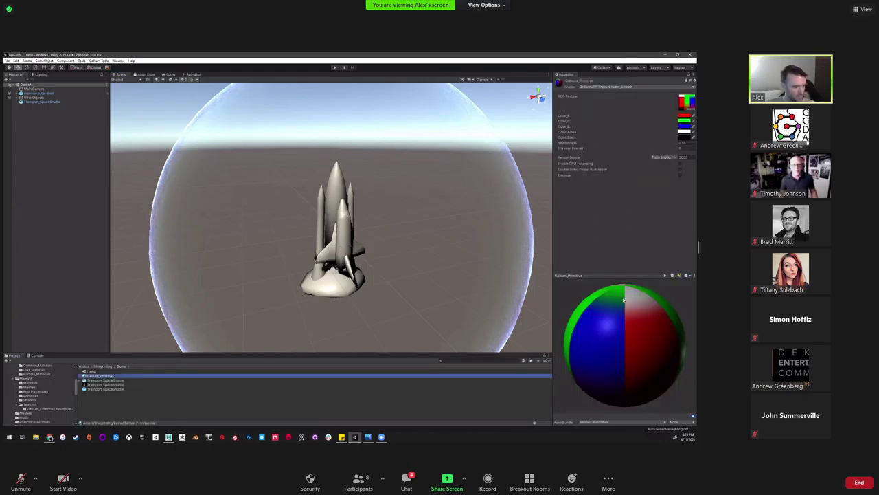
{"action": "left_click_drag", "start_coordinate": [624, 299], "coordinate": [656, 304]}
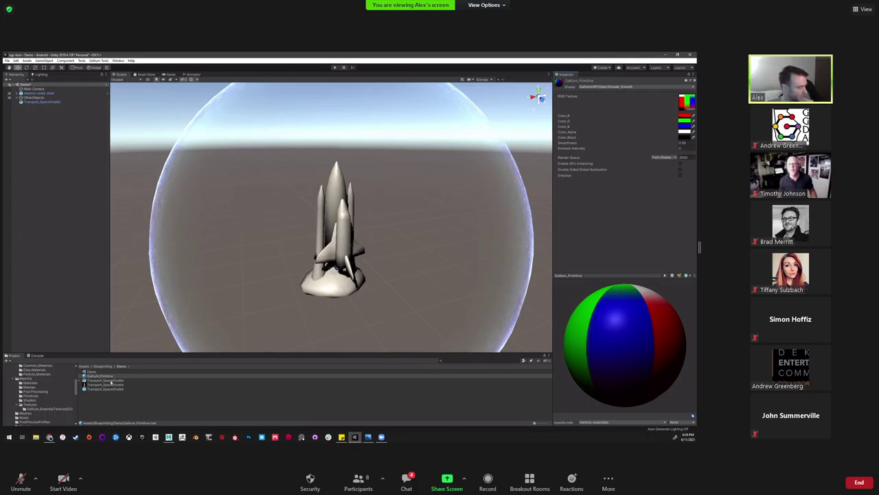
Assign the Gallium_Primitive material to Element 0 of the Mesh Renderer on the scene's Transport_SpaceShuttle object
{"action": "left_click", "coordinate": [61, 102]}
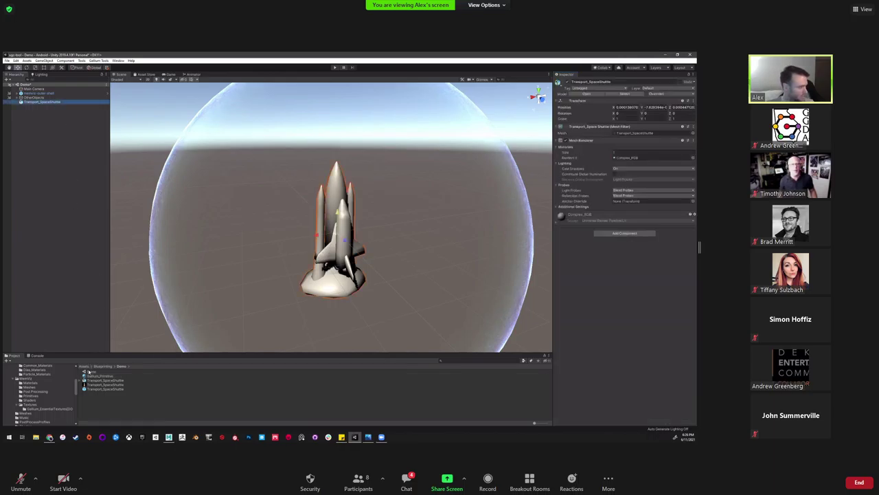
{"action": "left_click", "coordinate": [90, 376]}
{"action": "left_click_drag", "start_coordinate": [210, 379], "coordinate": [629, 161]}
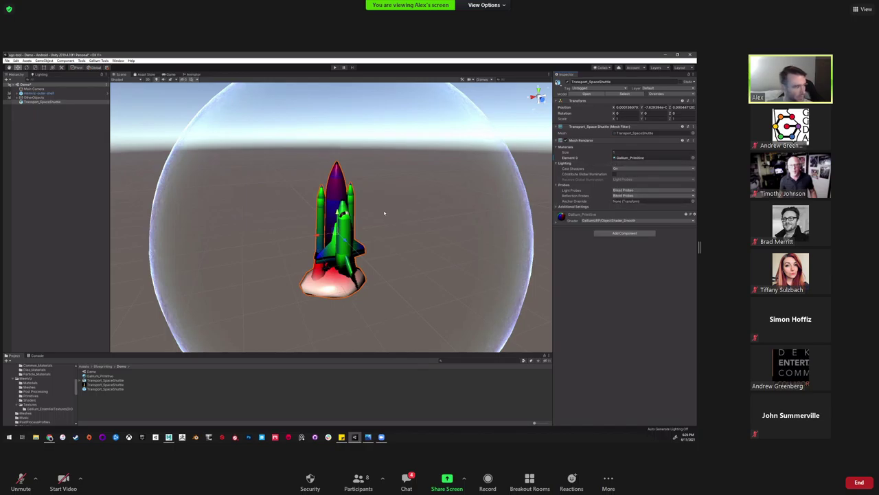
{"action": "mouse_move", "coordinate": [382, 212]}
{"action": "left_mouse_down", "text": "alt"}
{"action": "mouse_move", "coordinate": [403, 236]}
{"action": "mouse_move", "coordinate": [392, 232]}
{"action": "mouse_move", "coordinate": [399, 212]}
{"action": "left_mouse_up", "text": "alt"}
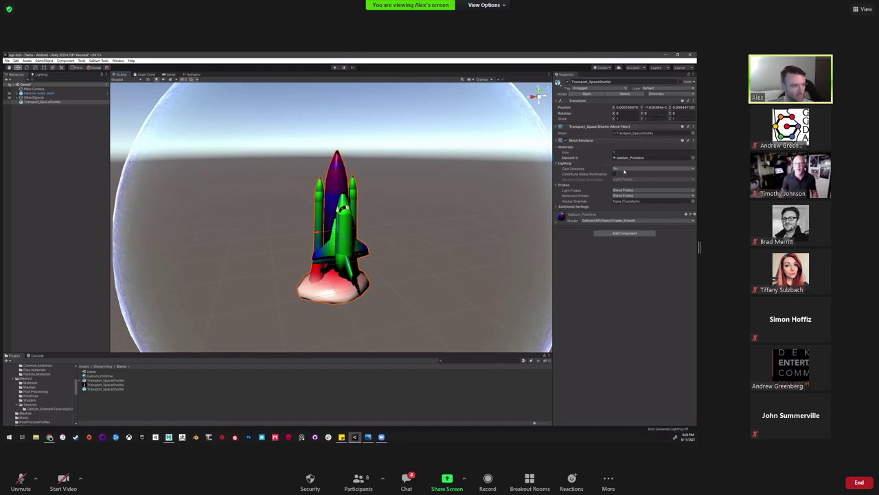
{"action": "scroll", "coordinate": [421, 246], "scroll_direction": "down", "scroll_amount": 3}
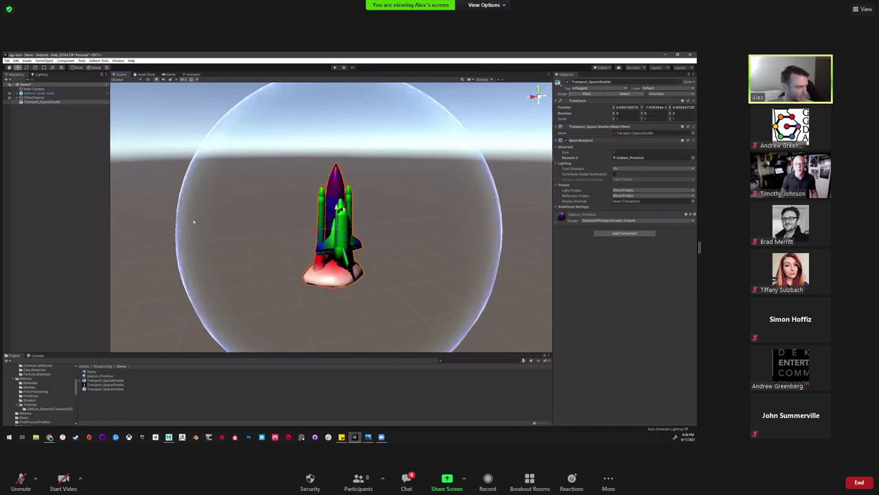
{"action": "scroll", "coordinate": [300, 229], "scroll_direction": "up", "scroll_amount": 1}
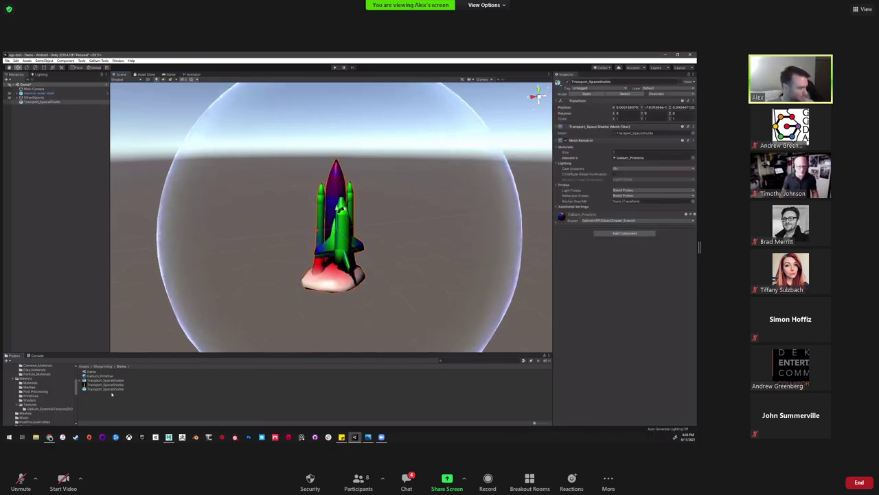
Add a Mesh Collider component to the Transport_SpaceShuttle object
{"action": "left_click", "coordinate": [631, 234]}
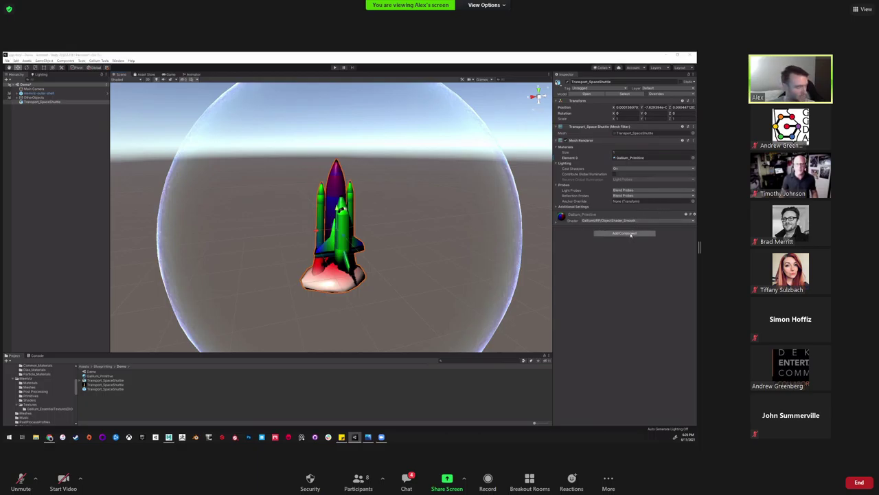
{"action": "type", "text": "mesh"}
{"action": "left_click", "coordinate": [624, 254]}
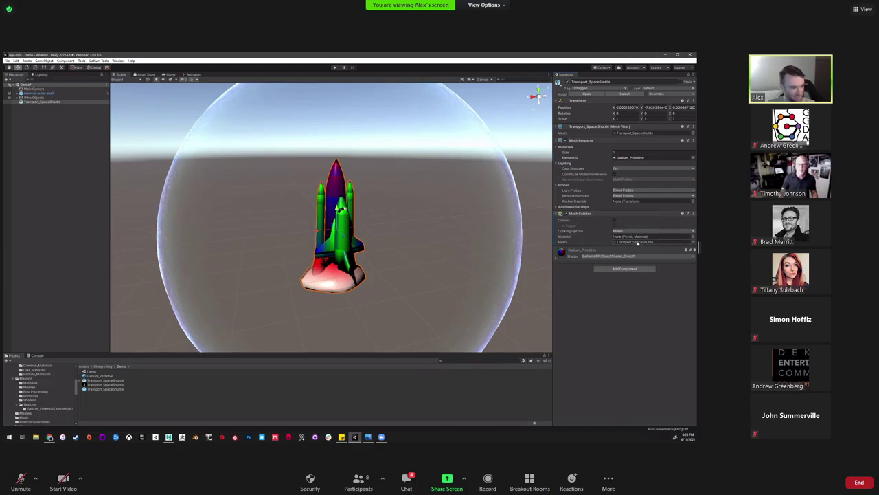
Add a Color Set Controller script component to the Transport_SpaceShuttle object
{"action": "left_click", "coordinate": [624, 269]}
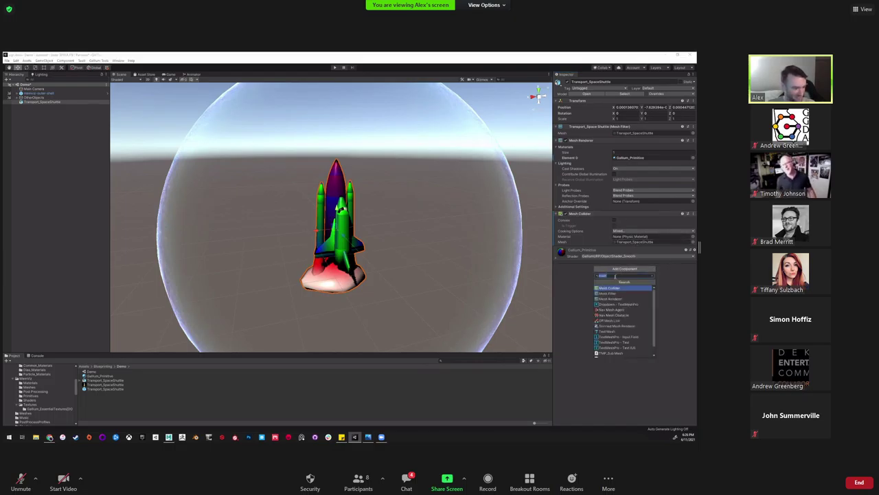
{"action": "key", "text": "BackSpace"}
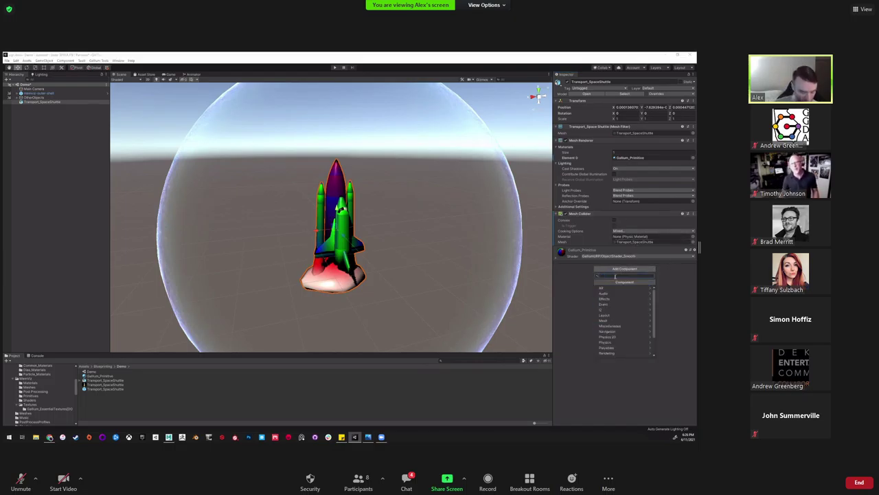
{"action": "type", "text": "color"}
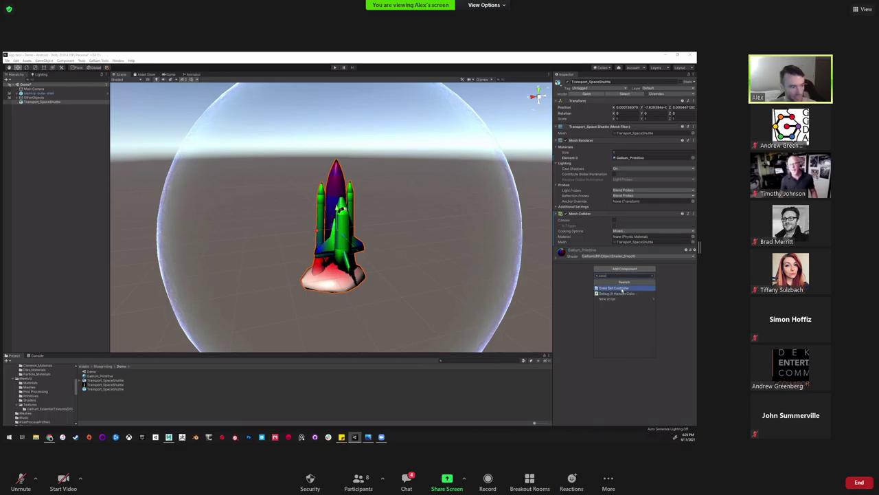
{"action": "left_click", "coordinate": [613, 287]}
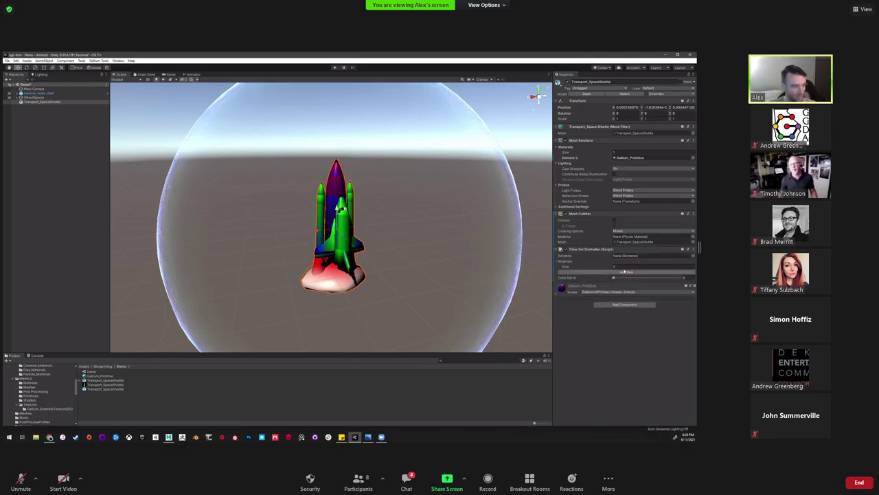
Add a skin to the Color Set Controller and assign Gallium_Primitive in a Materials list of size 1
{"action": "left_click", "coordinate": [611, 272]}
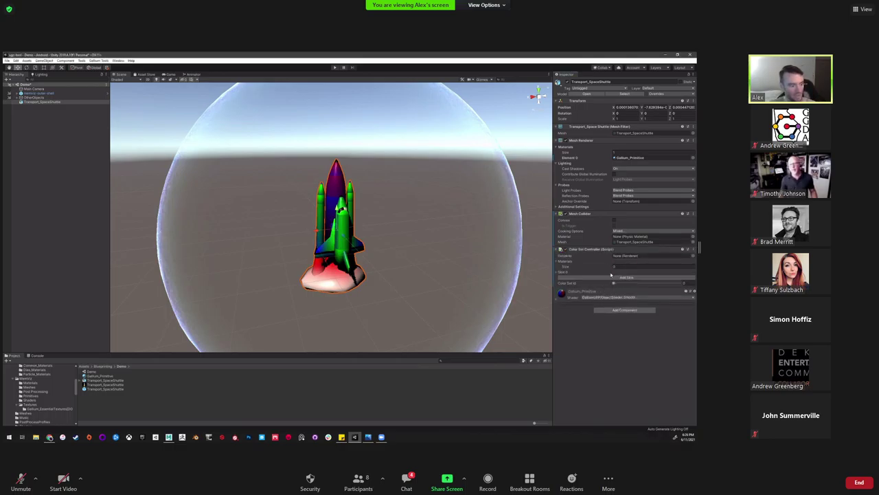
{"action": "left_click", "coordinate": [556, 272]}
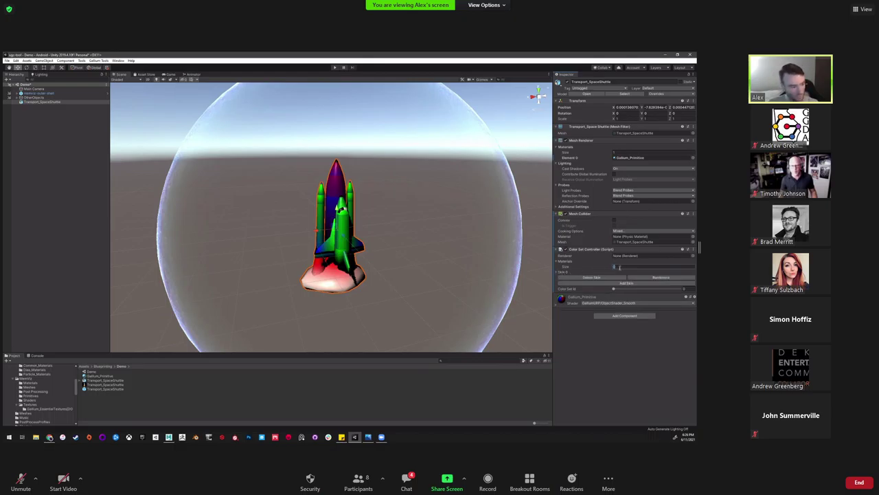
{"action": "key", "text": "Return"}
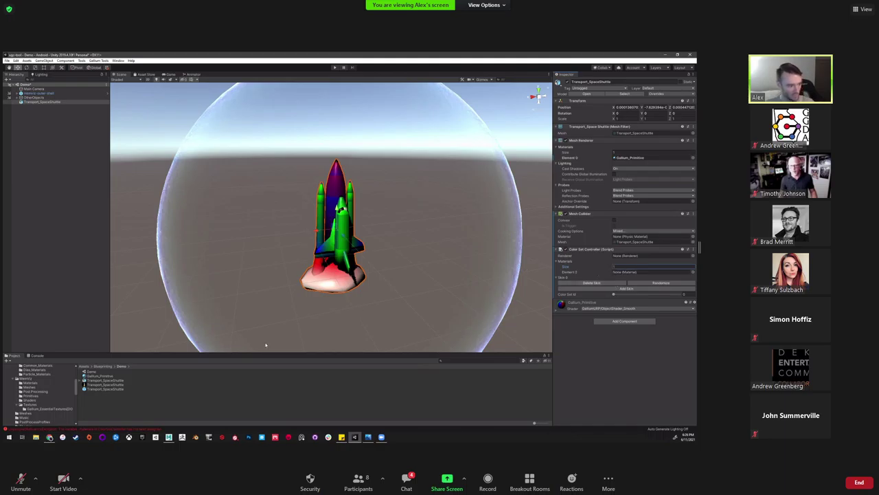
{"action": "left_click_drag", "start_coordinate": [80, 378], "coordinate": [639, 273]}
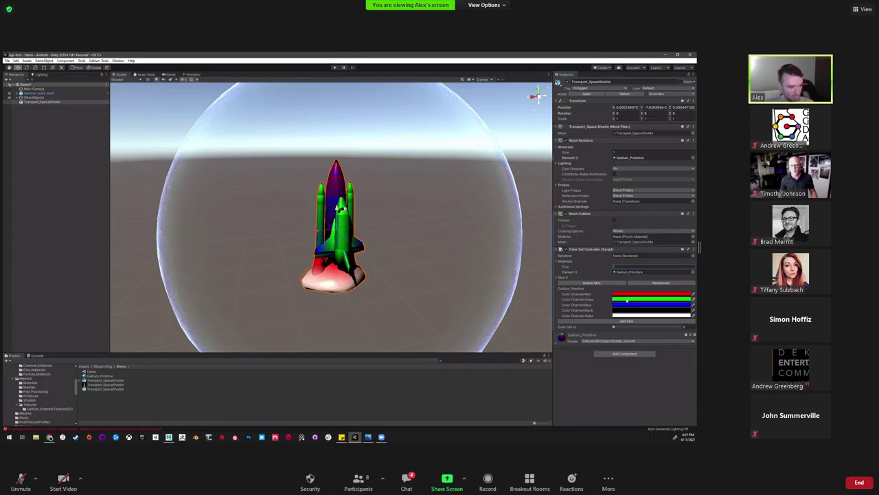
Set the skin's red color channel to pink and its green color channel to a softer green
{"action": "left_click_drag", "start_coordinate": [354, 219], "coordinate": [452, 260], "text": "alt"}
{"action": "left_click", "coordinate": [651, 294]}
{"action": "left_click", "coordinate": [492, 164]}
{"action": "left_click", "coordinate": [631, 300]}
{"action": "left_click", "coordinate": [492, 165]}
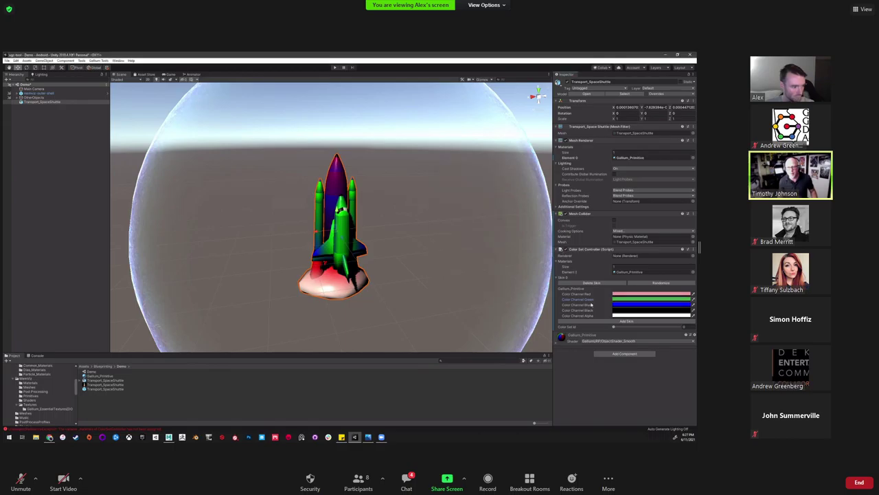
Randomize the color channels of Skin 0 several times to get a new color combination
{"action": "left_click", "coordinate": [648, 283]}
{"action": "left_click", "coordinate": [650, 283]}
{"action": "left_click", "coordinate": [651, 284]}
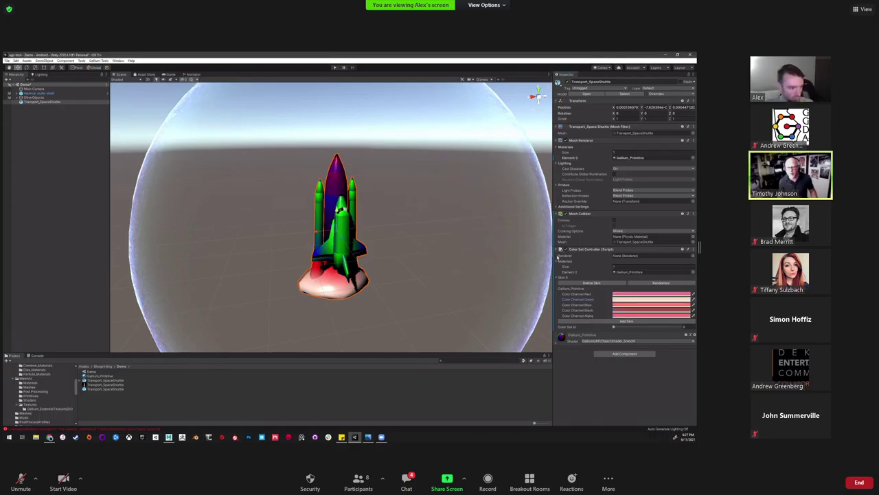
{"action": "left_click", "coordinate": [660, 284]}
{"action": "left_click", "coordinate": [660, 284]}
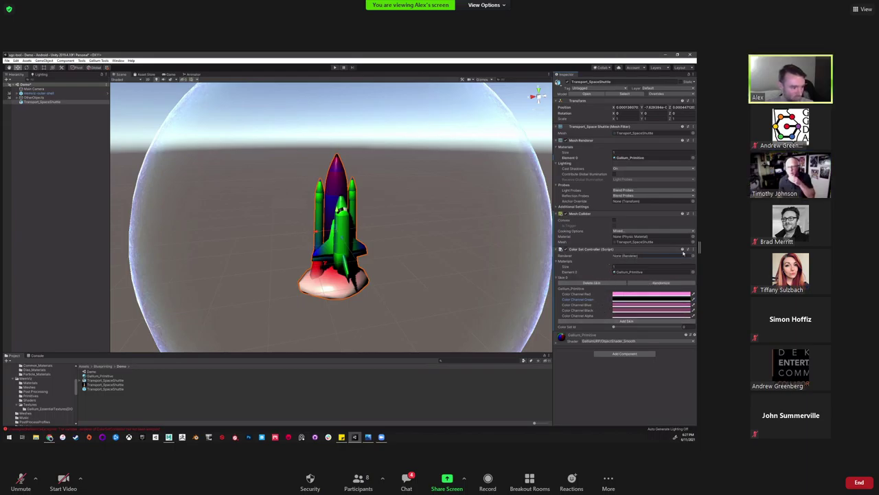
Set the Color Set Controller's Renderer to the Mesh Renderer of Transport_SpaceShuttle
{"action": "left_click", "coordinate": [691, 254]}
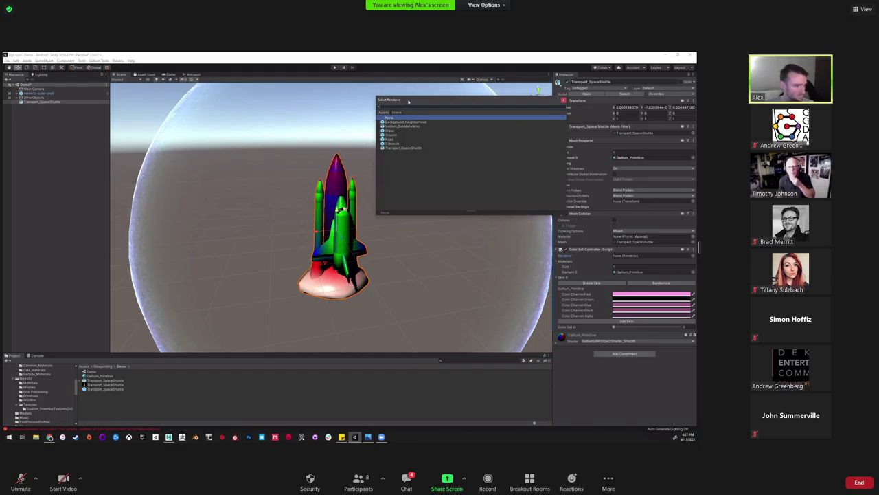
{"action": "key", "text": "Escape"}
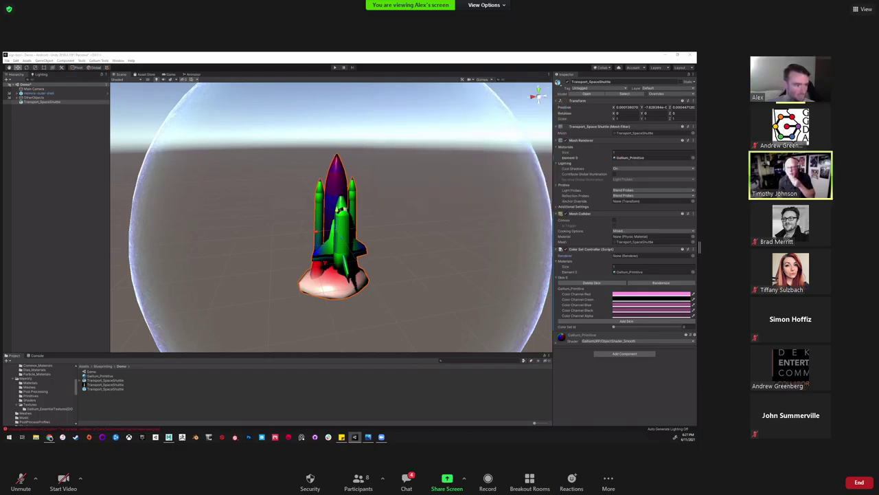
{"action": "scroll", "coordinate": [50, 399], "scroll_direction": "down", "scroll_amount": 3}
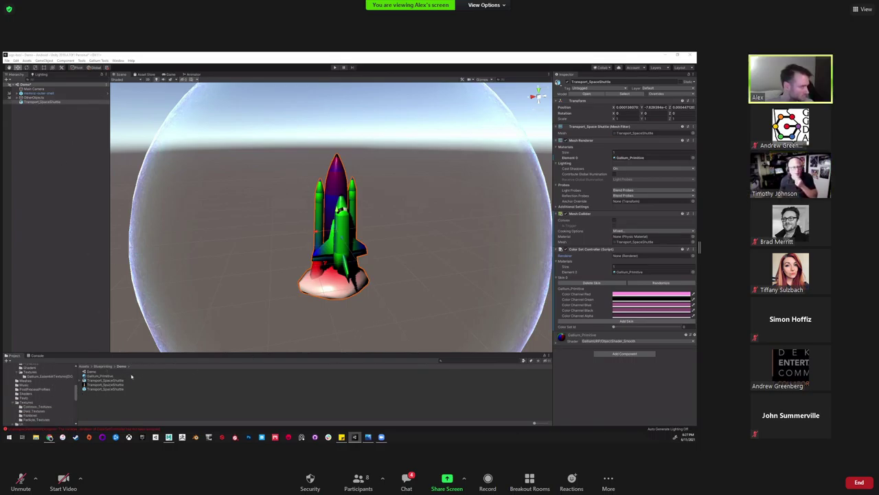
{"action": "left_click", "coordinate": [103, 383]}
{"action": "left_click", "coordinate": [81, 381]}
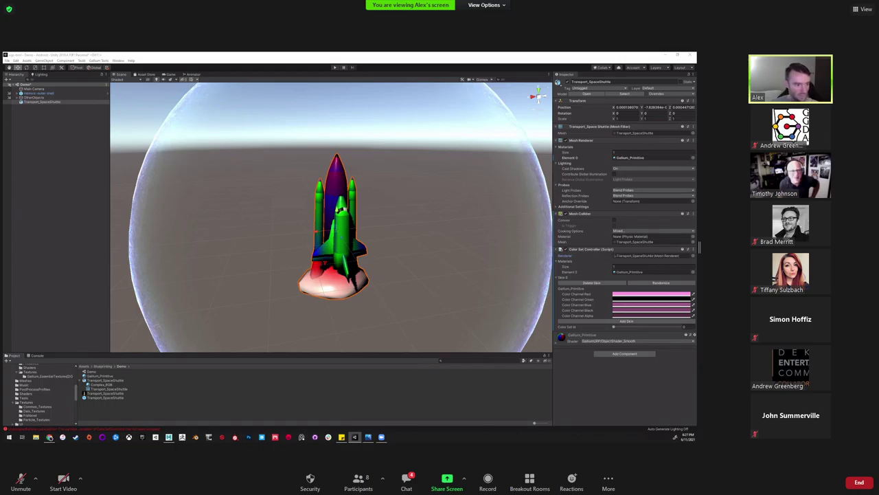
{"action": "left_click", "coordinate": [653, 247]}
{"action": "left_click_drag", "start_coordinate": [446, 222], "coordinate": [443, 254], "text": "alt"}
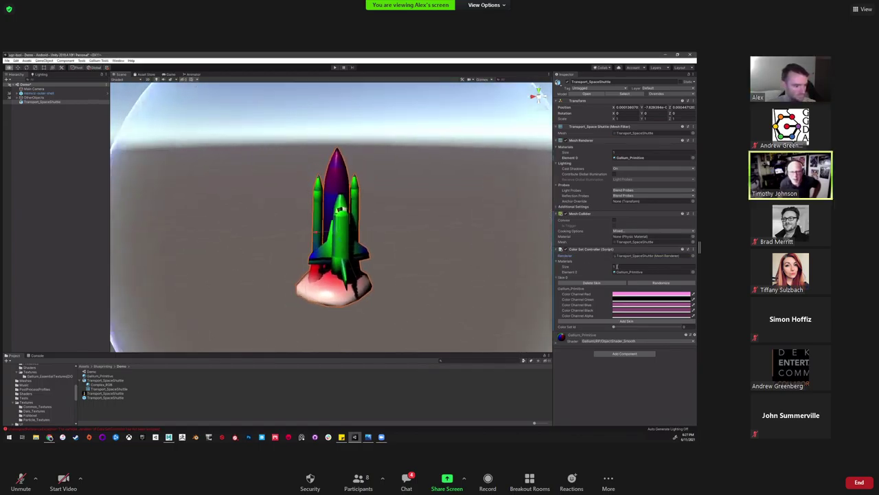
Run the scene and rotate LightingAndPost and Transport_SpaceShuttle about their Y axes so the shuttle is lit and its orbiter faces the camera
{"action": "left_click", "coordinate": [336, 68]}
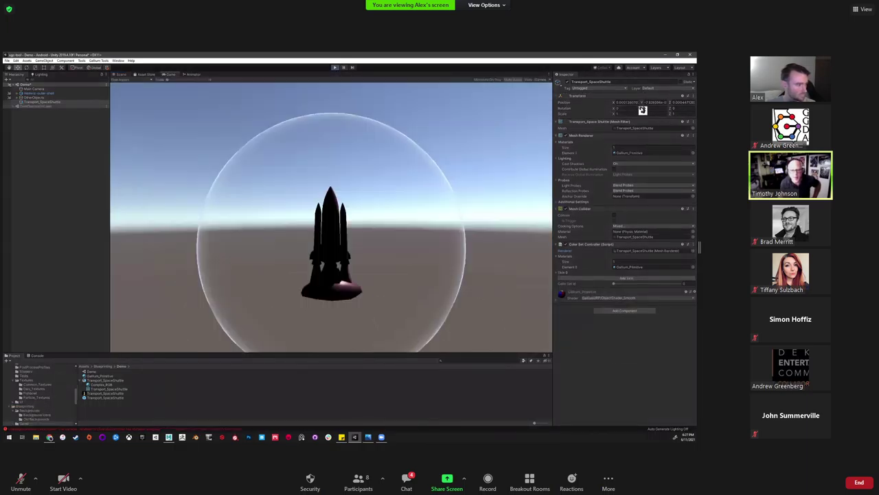
{"action": "left_click", "coordinate": [16, 94]}
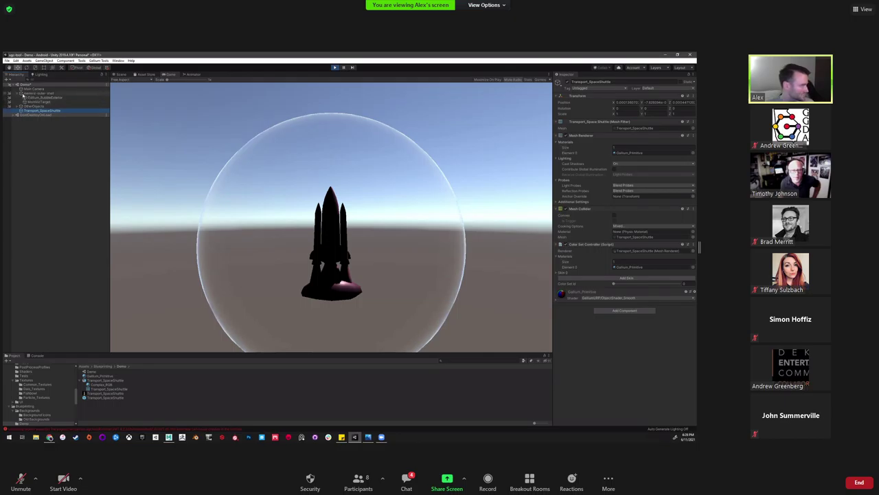
{"action": "left_click", "coordinate": [18, 106]}
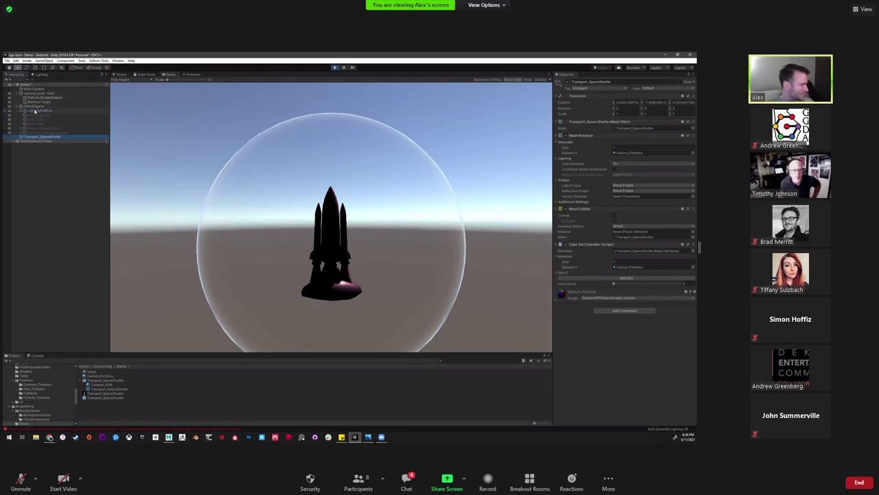
{"action": "left_click", "coordinate": [34, 111]}
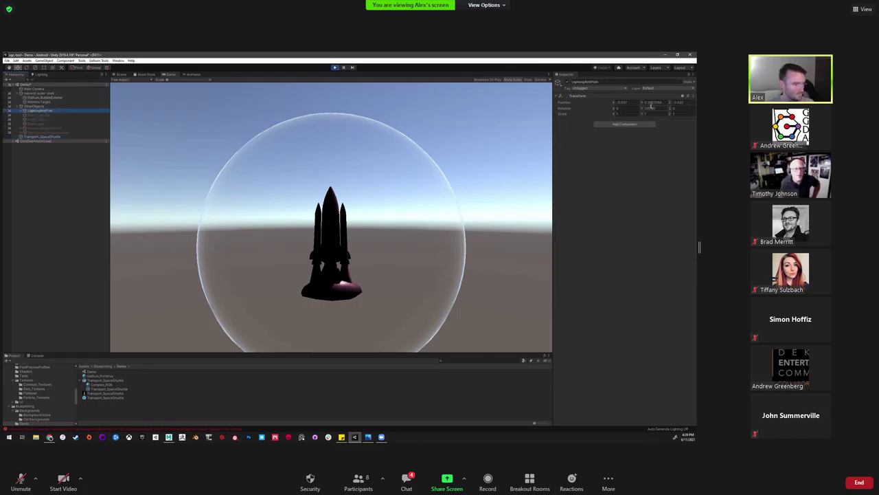
{"action": "left_click_drag", "start_coordinate": [642, 108], "coordinate": [467, 213]}
{"action": "left_click", "coordinate": [41, 136]}
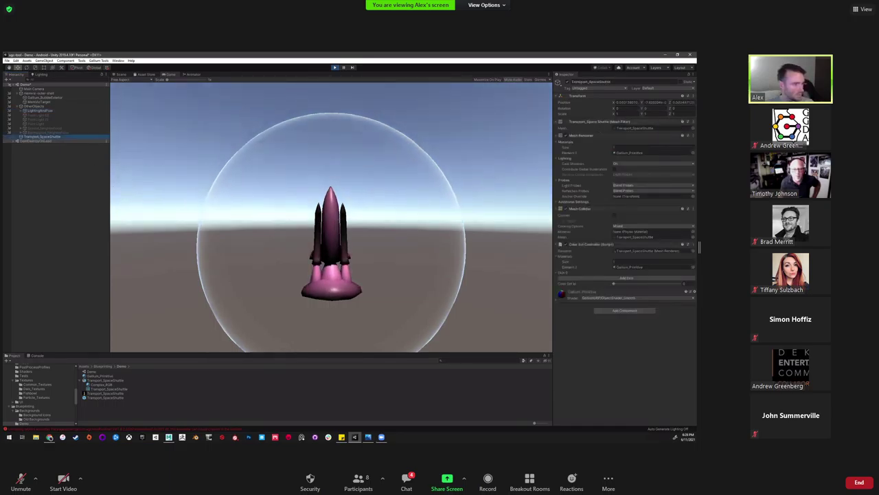
{"action": "left_click_drag", "start_coordinate": [644, 108], "coordinate": [295, 218]}
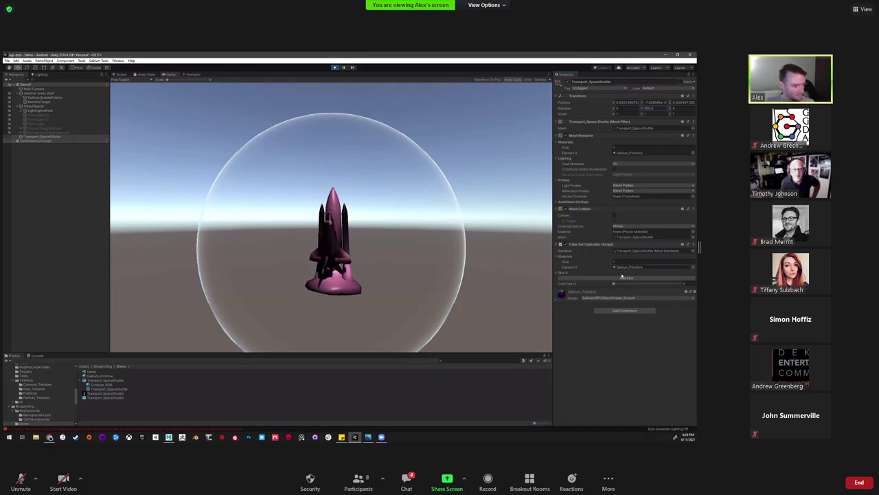
Randomize the color channels of Skin 0 repeatedly while the scene is running, and stop play mode
{"action": "left_click", "coordinate": [557, 272]}
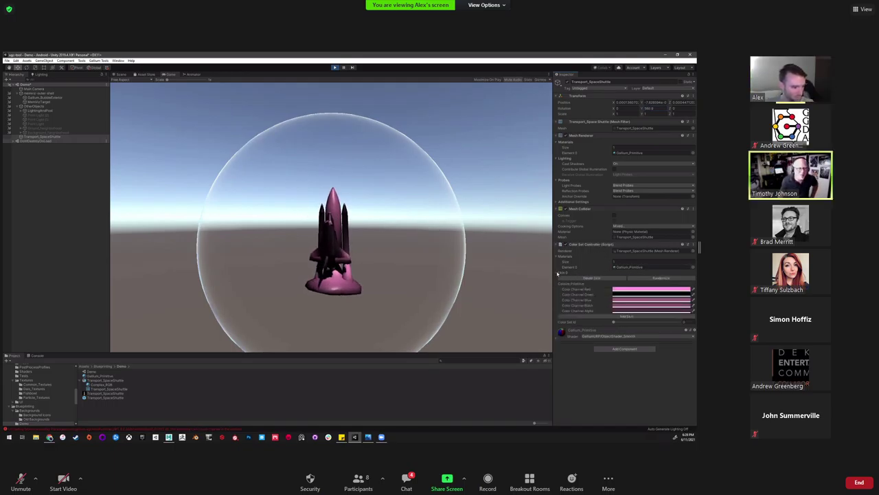
{"action": "left_click", "coordinate": [663, 279]}
{"action": "left_click", "coordinate": [663, 279]}
{"action": "left_click", "coordinate": [663, 279]}
{"action": "left_click", "coordinate": [663, 278]}
{"action": "left_click", "coordinate": [663, 279]}
{"action": "left_click", "coordinate": [663, 279]}
{"action": "left_click", "coordinate": [662, 279]}
{"action": "left_click", "coordinate": [663, 279]}
{"action": "left_click", "coordinate": [663, 279]}
{"action": "left_click", "coordinate": [662, 279]}
{"action": "left_click", "coordinate": [663, 279]}
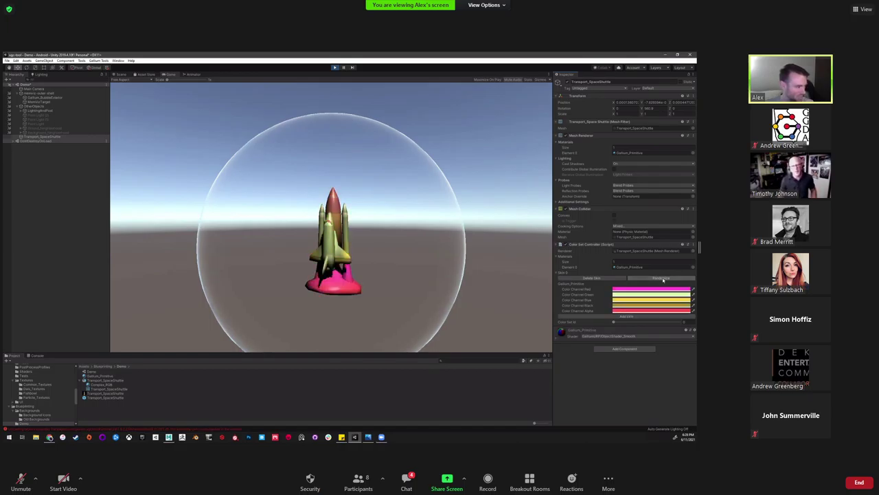
{"action": "left_click", "coordinate": [663, 279]}
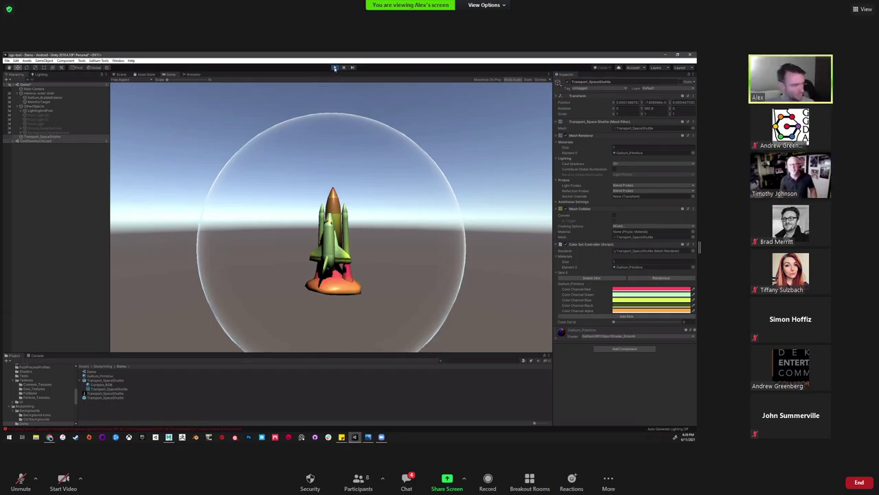
{"action": "left_click", "coordinate": [335, 68]}
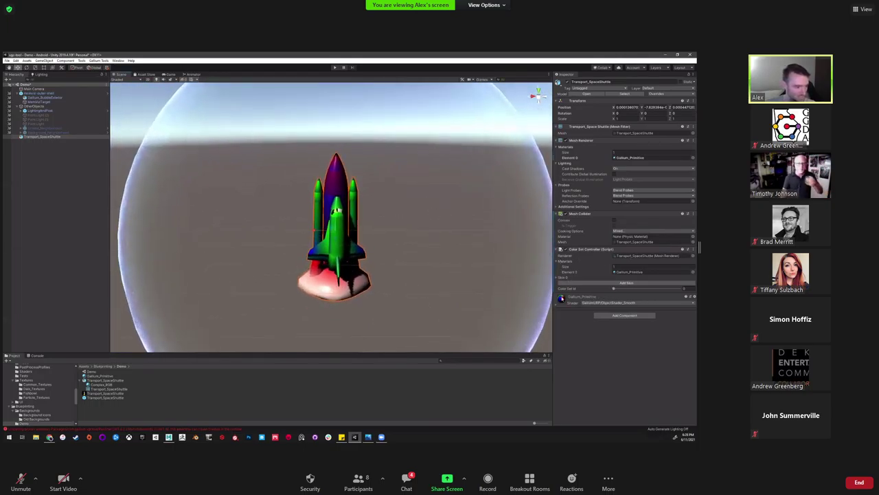
Rename the Transport_SpaceShuttle object in the scene hierarchy to SpaceShuttle
{"action": "left_click_drag", "start_coordinate": [354, 203], "coordinate": [497, 253], "text": "alt"}
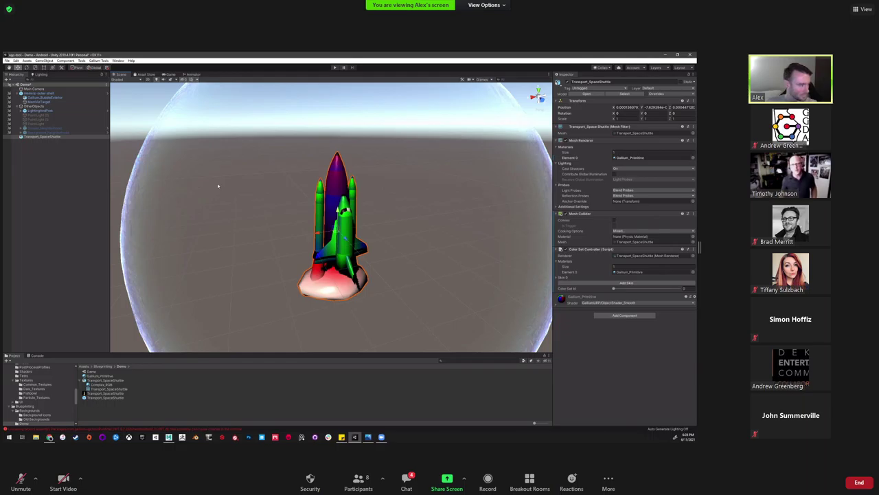
{"action": "left_click", "coordinate": [69, 136]}
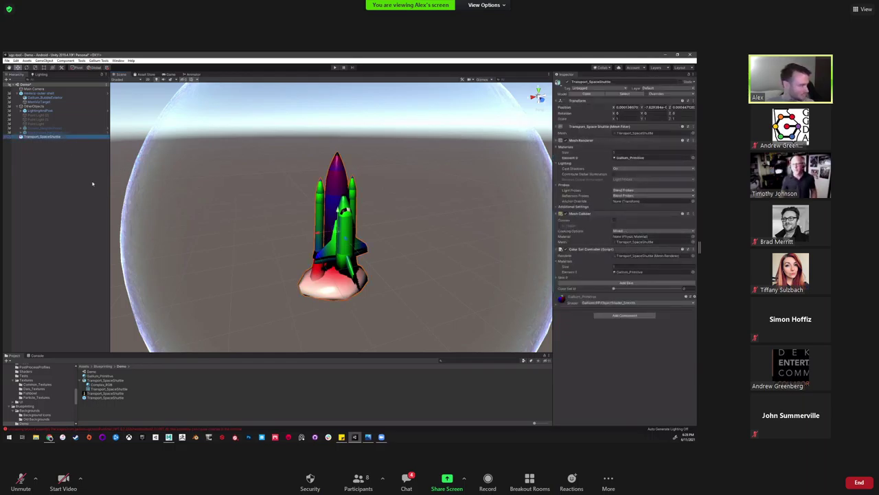
{"action": "left_click", "coordinate": [41, 136]}
{"action": "type", "text": "SpaceShuttle"}
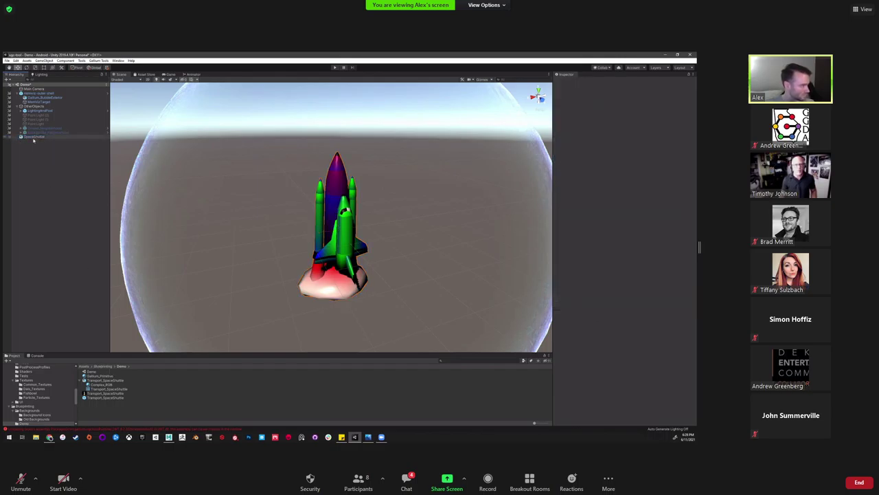
Save the SpaceShuttle scene object as an original prefab in the Demo folder
{"action": "left_click", "coordinate": [33, 137]}
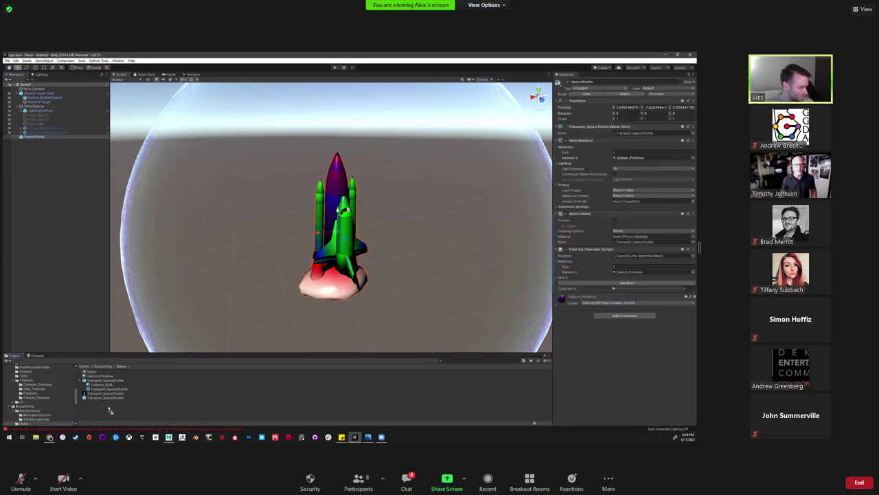
{"action": "left_click_drag", "start_coordinate": [110, 410], "coordinate": [110, 410]}
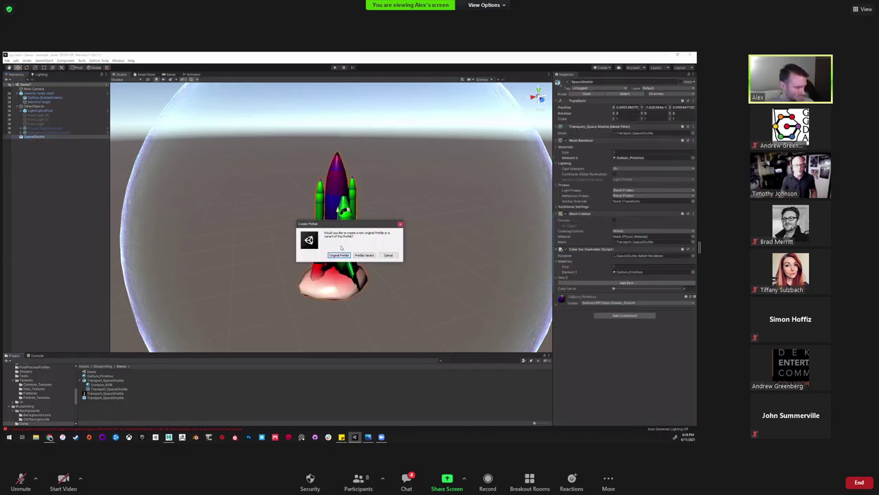
{"action": "left_click", "coordinate": [340, 255]}
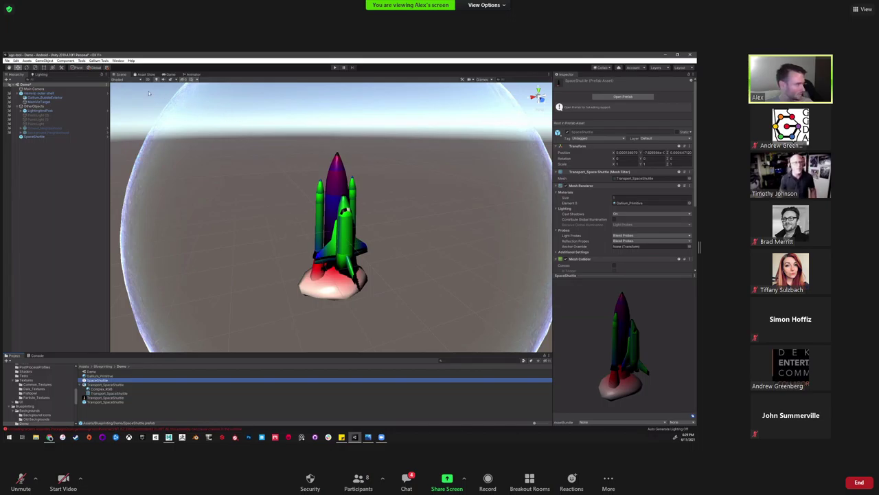
Open the Gallium UGC Tool window and move it away from the hierarchy, partly over the shuttle and Inspector
{"action": "left_click", "coordinate": [99, 60]}
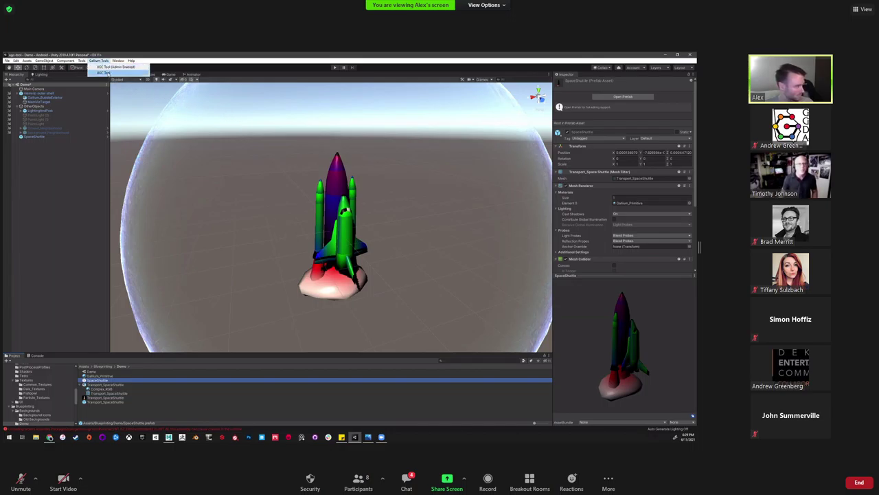
{"action": "left_click", "coordinate": [107, 67]}
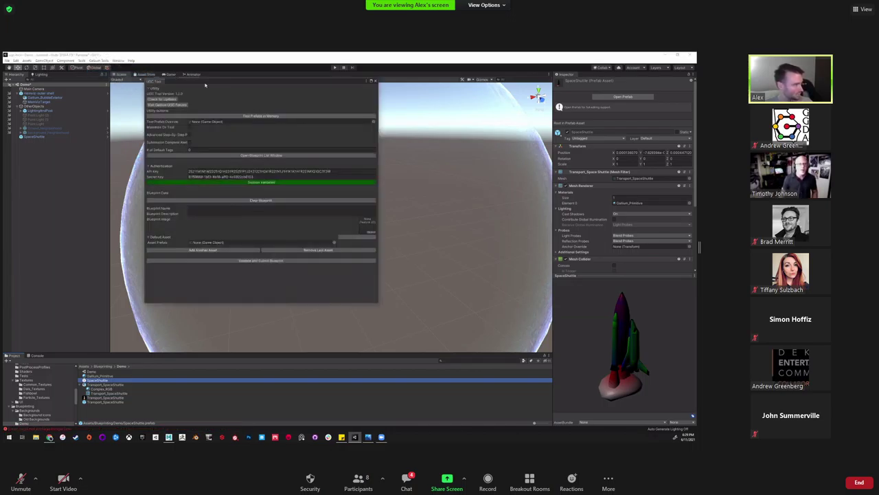
{"action": "left_click_drag", "start_coordinate": [220, 81], "coordinate": [414, 110]}
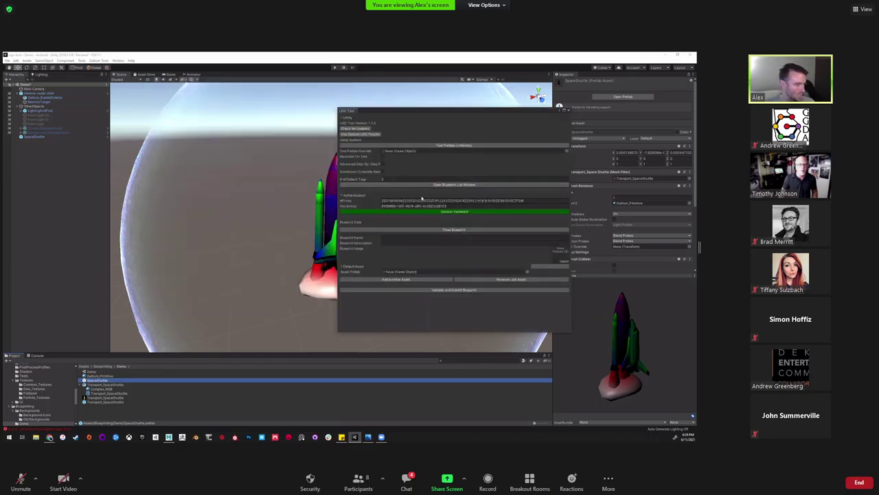
Examine the API key and secret key fields in the UGC Tool, and collapse the Authentication section
{"action": "left_click", "coordinate": [407, 200]}
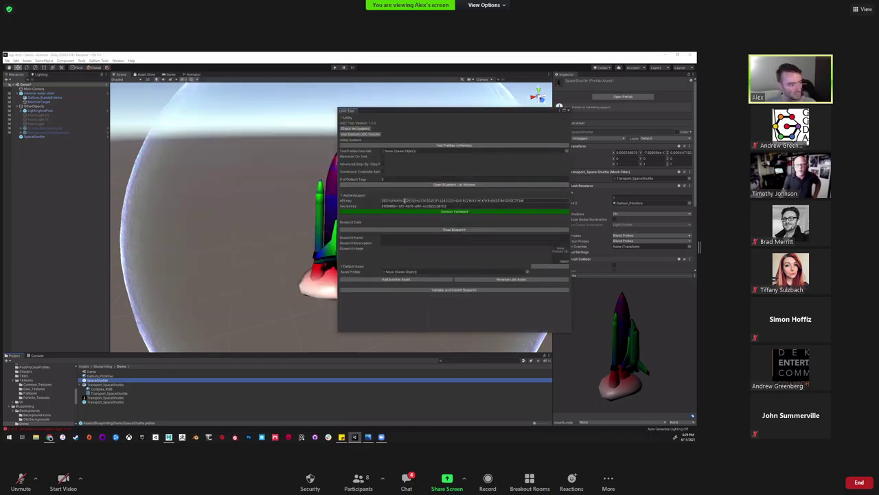
{"action": "left_click_drag", "start_coordinate": [404, 200], "coordinate": [435, 200]}
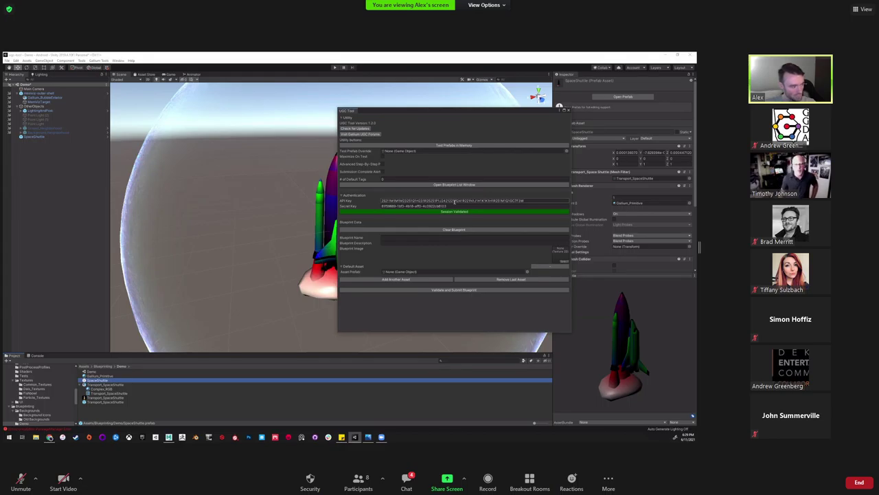
{"action": "left_click", "coordinate": [367, 200]}
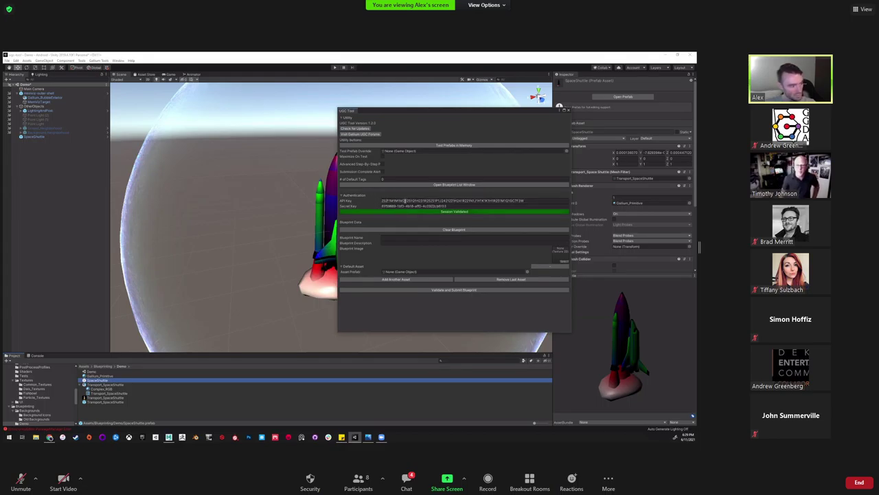
{"action": "left_click", "coordinate": [382, 200]}
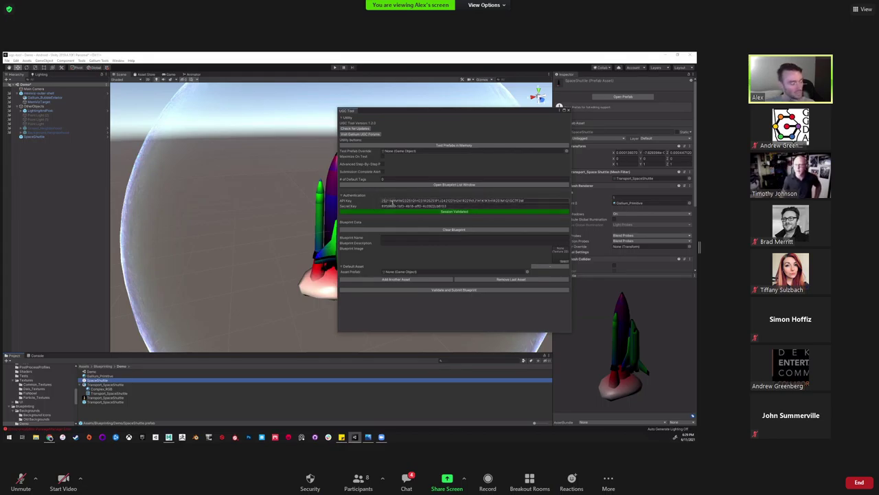
{"action": "left_click", "coordinate": [394, 204]}
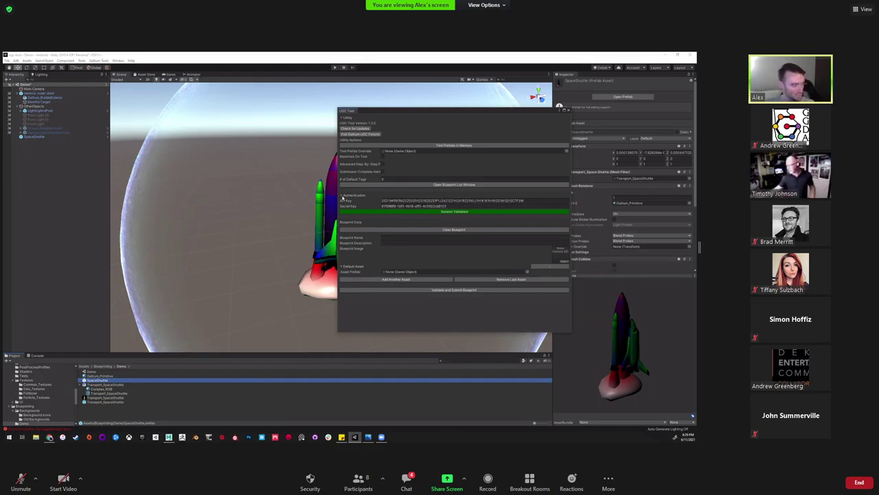
{"action": "left_click", "coordinate": [353, 196]}
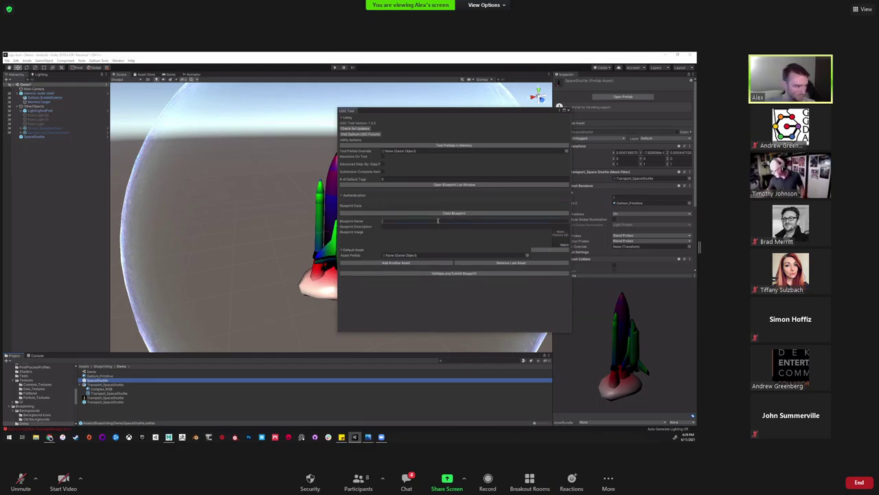
Name the blueprint "Space Shuttle" and set its description to "To the moon!"
{"action": "type", "text": "Sp"}
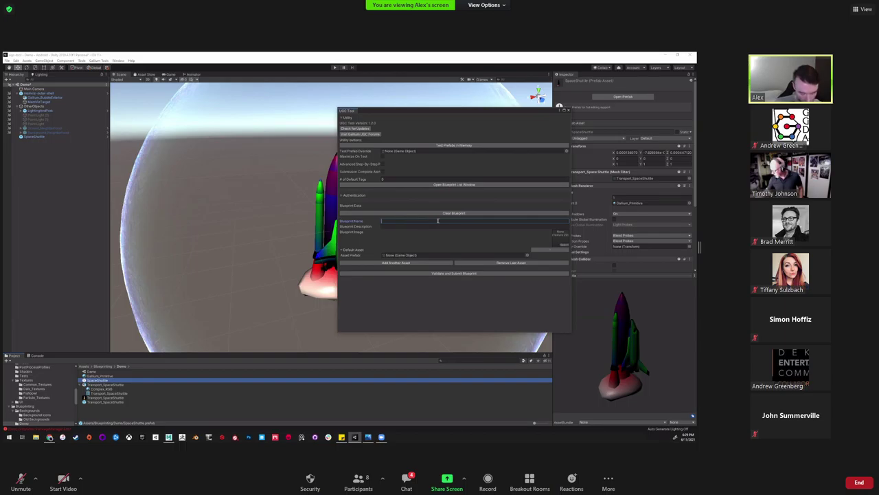
{"action": "type", "text": "ace Shuttle"}
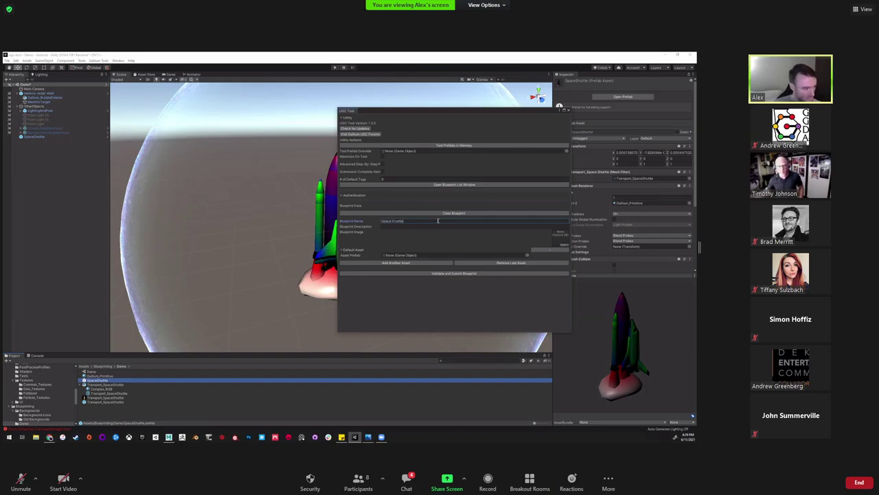
{"action": "left_click", "coordinate": [437, 227]}
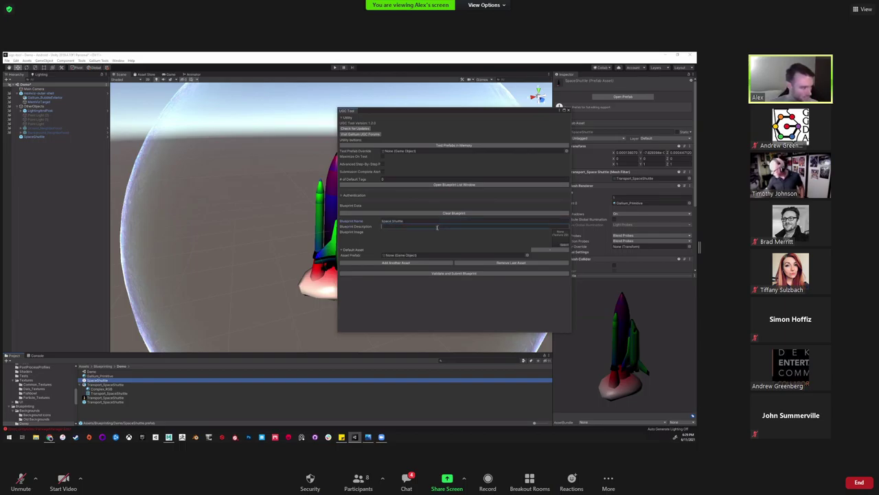
{"action": "type", "text": "To ma"}
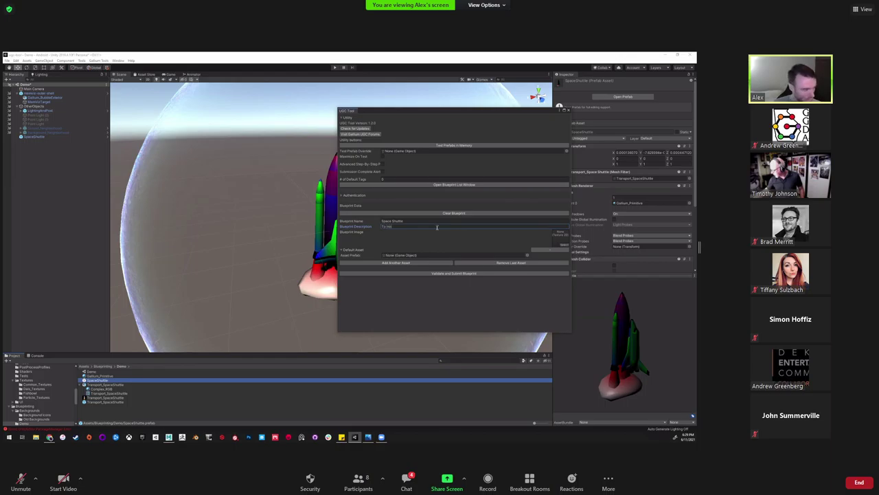
{"action": "key", "text": "BackSpace"}
{"action": "key", "text": "BackSpace"}
{"action": "key", "text": "BackSpace"}
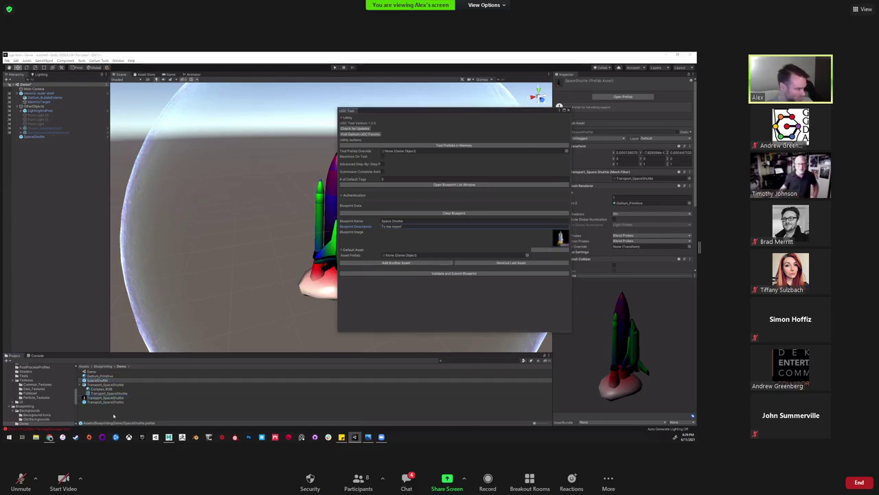
Assign Transport_SpaceShuttle as the default asset's prefab and add three tag entries to it
{"action": "left_click_drag", "start_coordinate": [106, 397], "coordinate": [419, 256]}
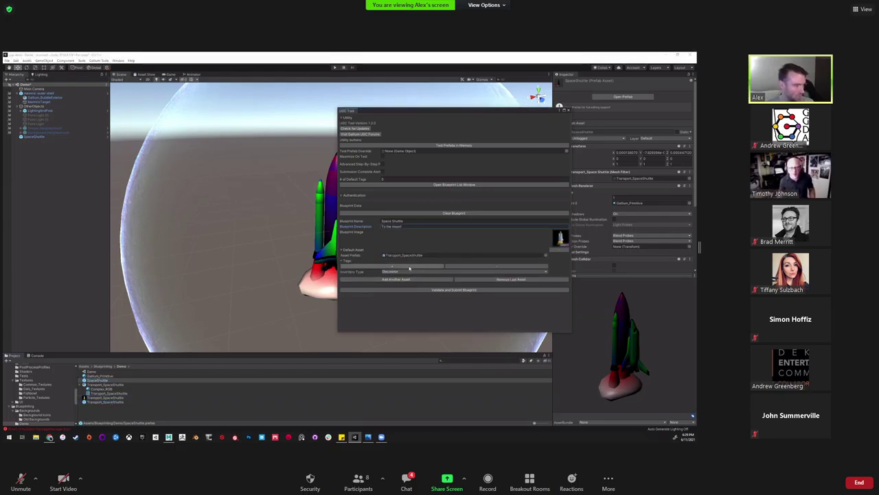
{"action": "left_click", "coordinate": [404, 268]}
{"action": "left_click", "coordinate": [401, 274]}
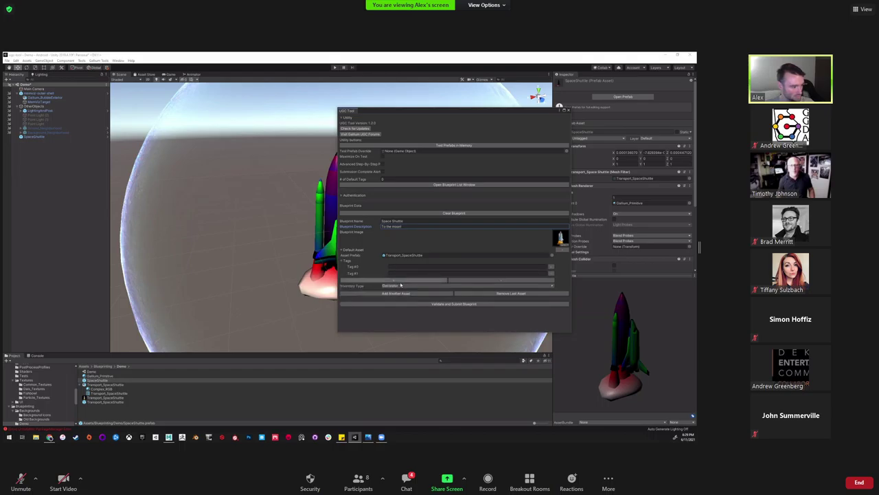
{"action": "left_click", "coordinate": [400, 278]}
Fill the default asset's three tags with Space, Shuttle and Travel, keeping Decorator as the inventory type
{"action": "left_click", "coordinate": [402, 266]}
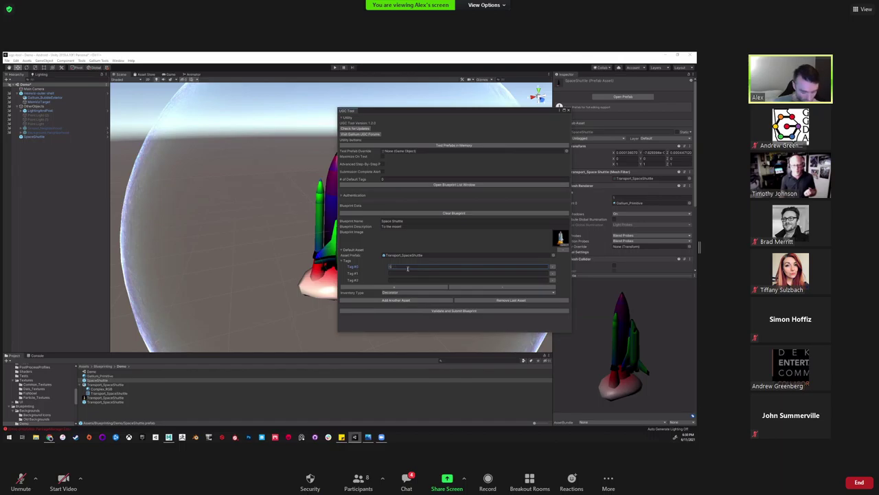
{"action": "type", "text": "ce"}
{"action": "key", "text": "Tab"}
{"action": "type", "text": "Shuttle"}
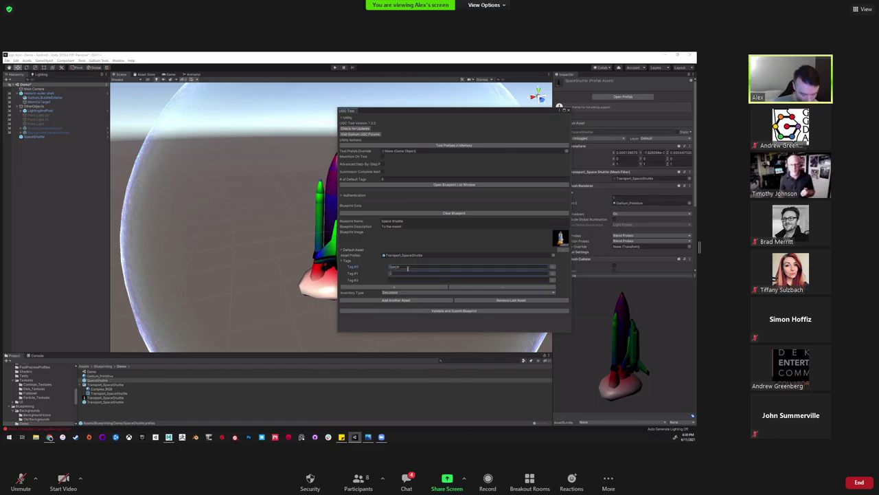
{"action": "key", "text": "Tab"}
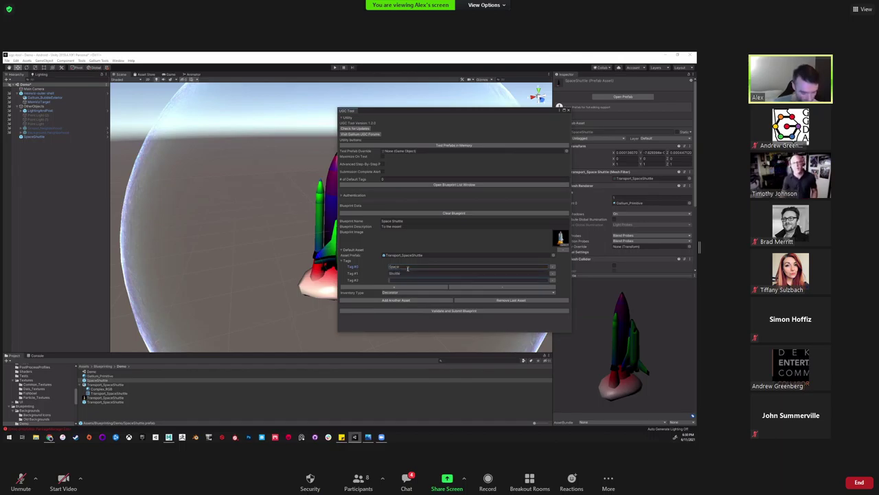
{"action": "type", "text": "Tra"}
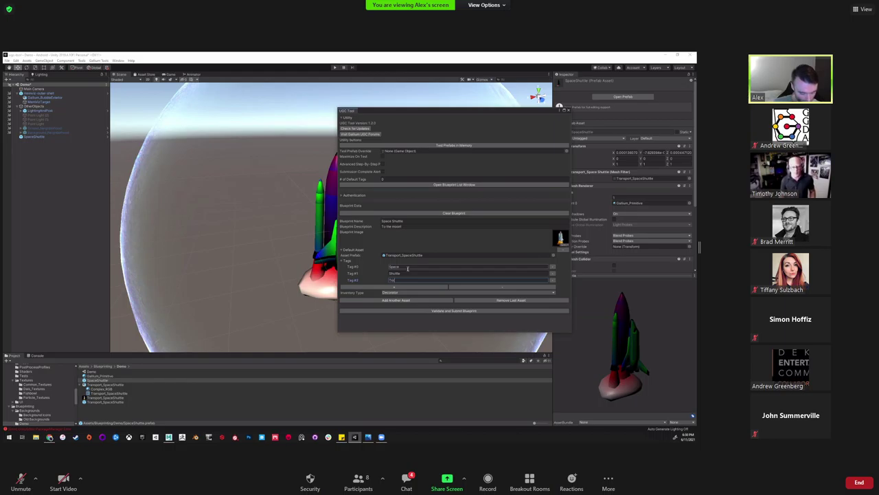
{"action": "type", "text": "nsp"}
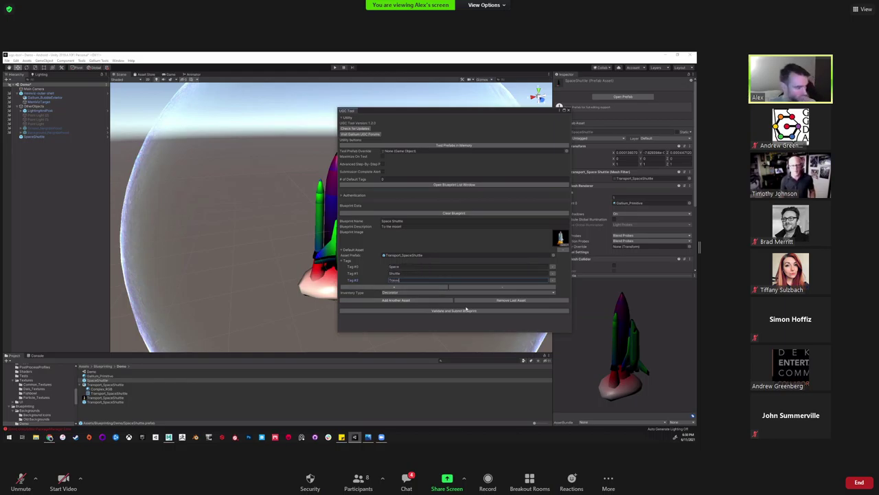
{"action": "left_click", "coordinate": [398, 292]}
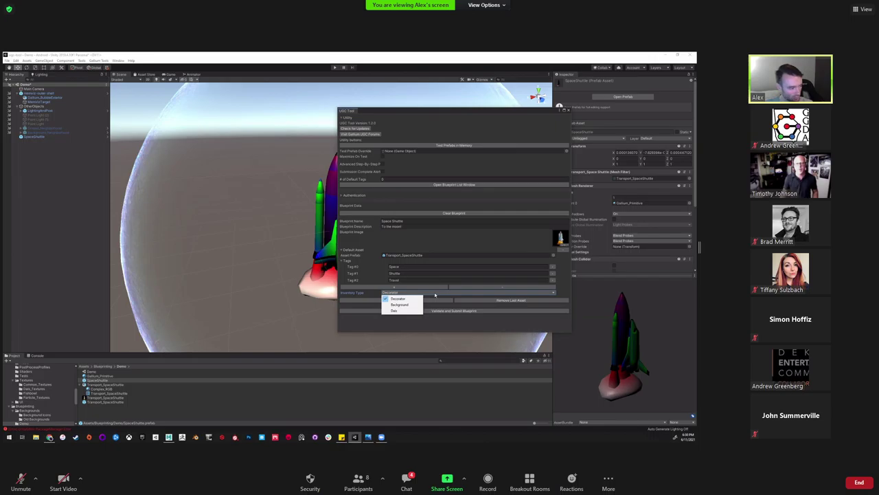
{"action": "left_click", "coordinate": [435, 294]}
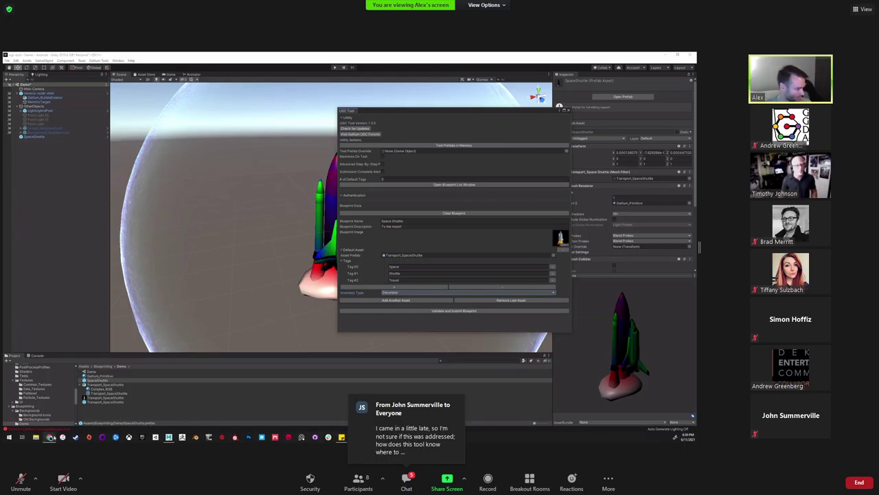
Switch to the browser, leave the slideshow, and bring up the Blueprints page of the Gallium developer portal
{"action": "mouse_move", "coordinate": [54, 439]}
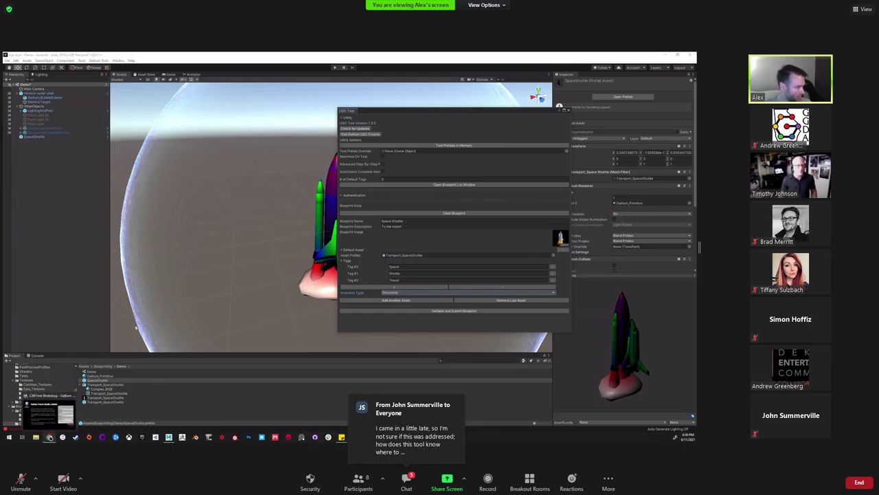
{"action": "left_click", "coordinate": [49, 415]}
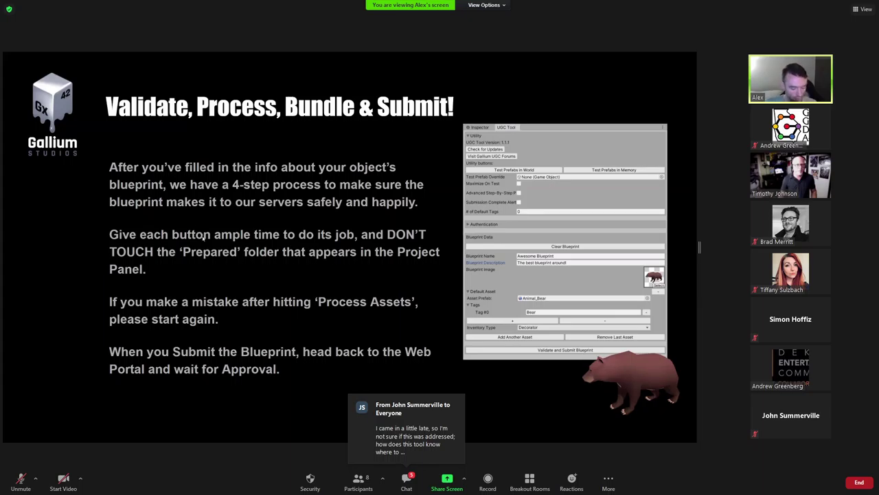
{"action": "key", "text": "Escape"}
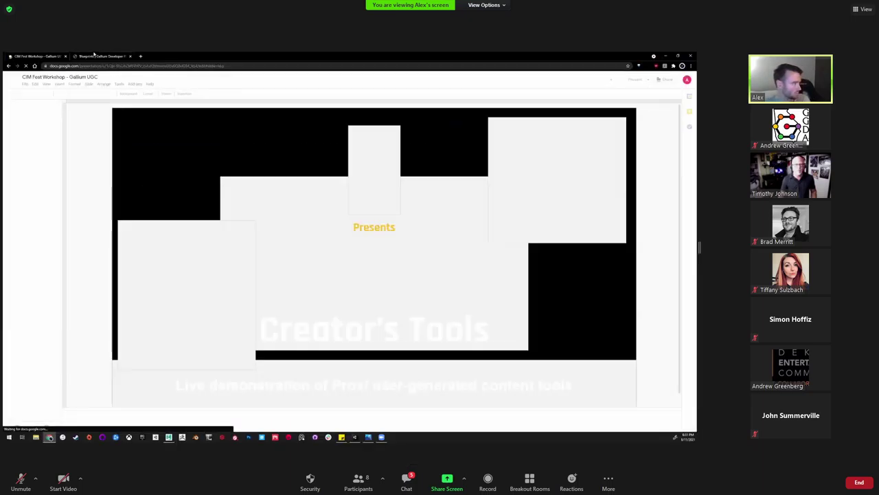
{"action": "left_click", "coordinate": [97, 56]}
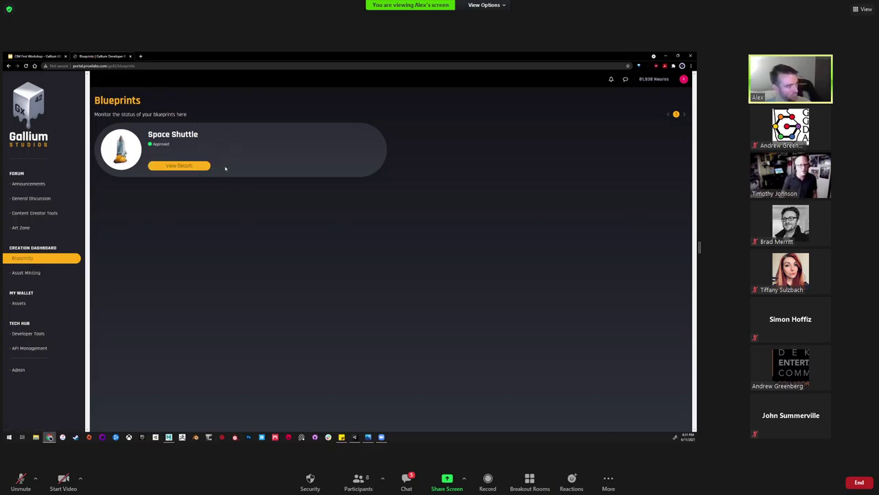
Check the Space Shuttle blueprint's approval status and open its details
{"action": "mouse_move", "coordinate": [151, 143]}
{"action": "left_mouse_down"}
{"action": "mouse_move", "coordinate": [174, 147]}
{"action": "mouse_move", "coordinate": [152, 146]}
{"action": "left_mouse_up"}
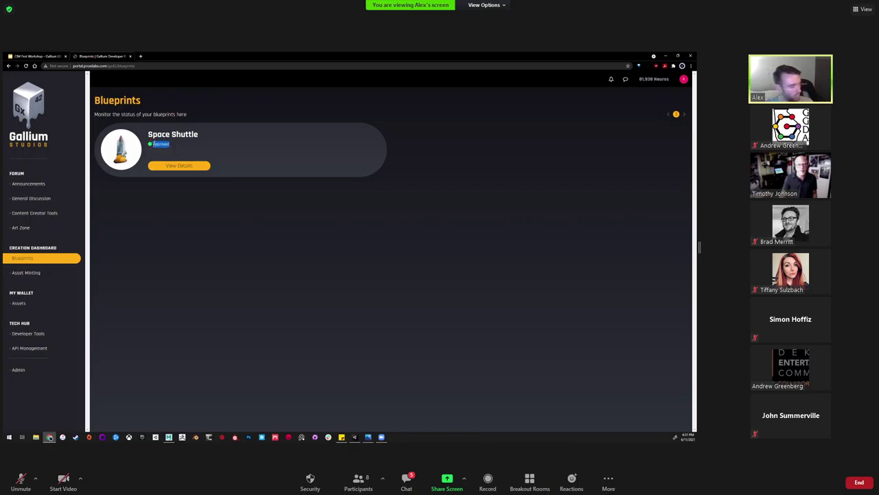
{"action": "left_click", "coordinate": [177, 148]}
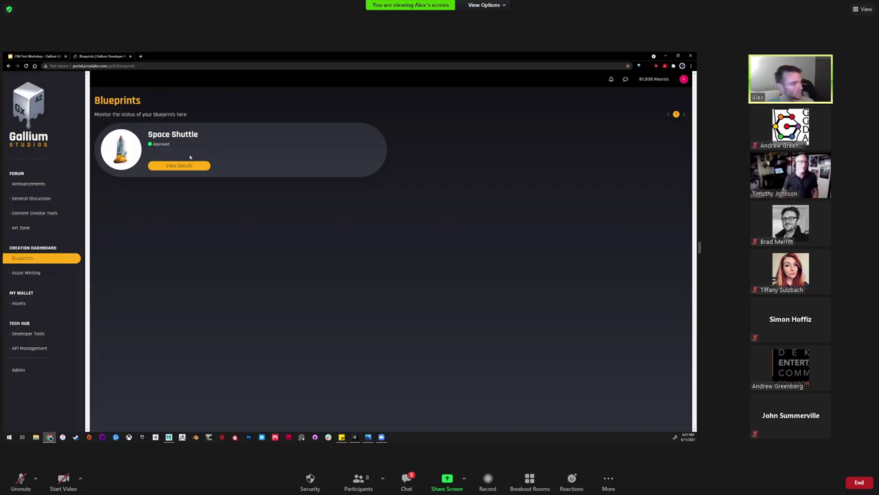
{"action": "left_click", "coordinate": [172, 167]}
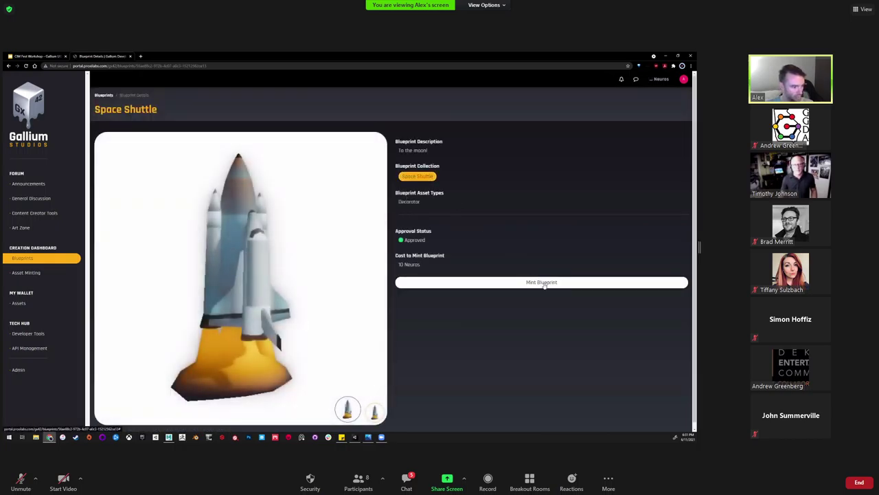
Examine the mint dialog of the Space Shuttle blueprint with a quantity of 1, and close it without minting
{"action": "left_click", "coordinate": [559, 282]}
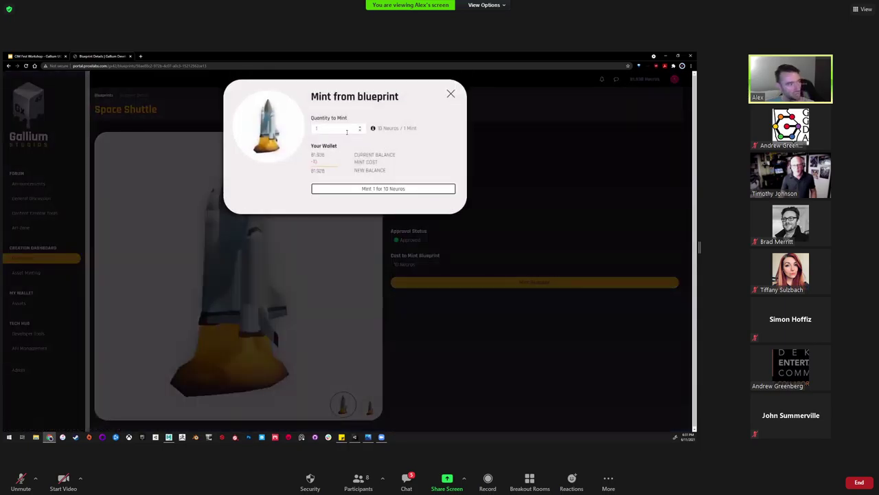
{"action": "left_click", "coordinate": [346, 129]}
{"action": "type", "text": "1"}
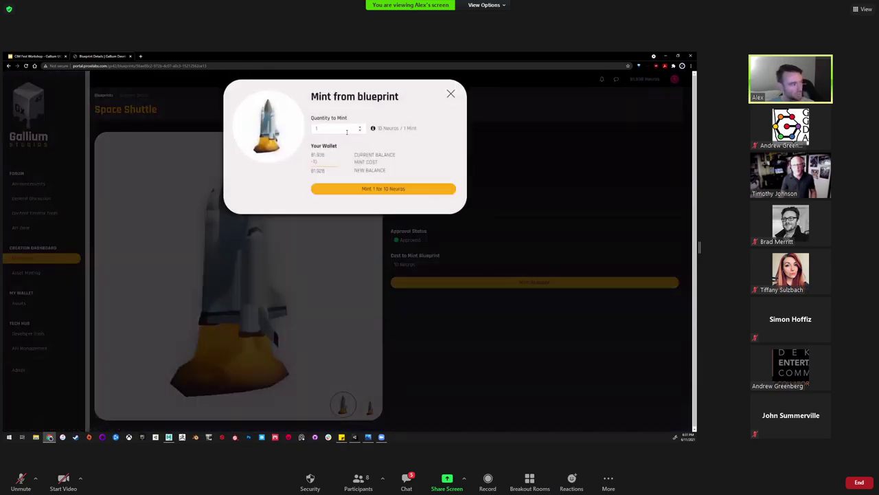
{"action": "left_click", "coordinate": [452, 93]}
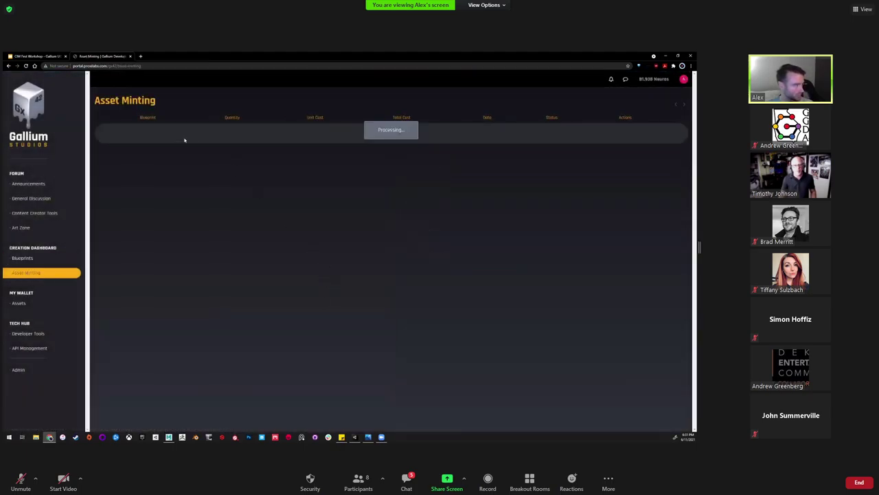
Examine the Space Shuttle entry in the Asset Minting list, including its minted quantity
{"action": "left_click_drag", "start_coordinate": [121, 134], "coordinate": [543, 137]}
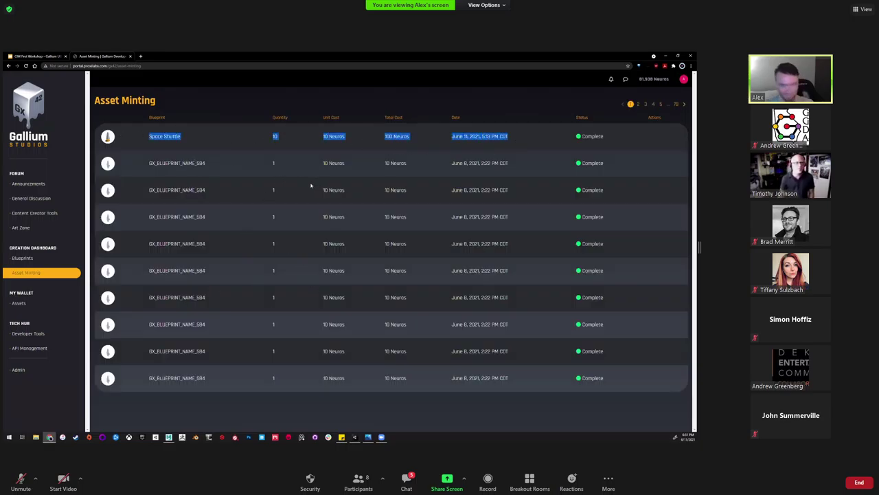
{"action": "left_click", "coordinate": [219, 138]}
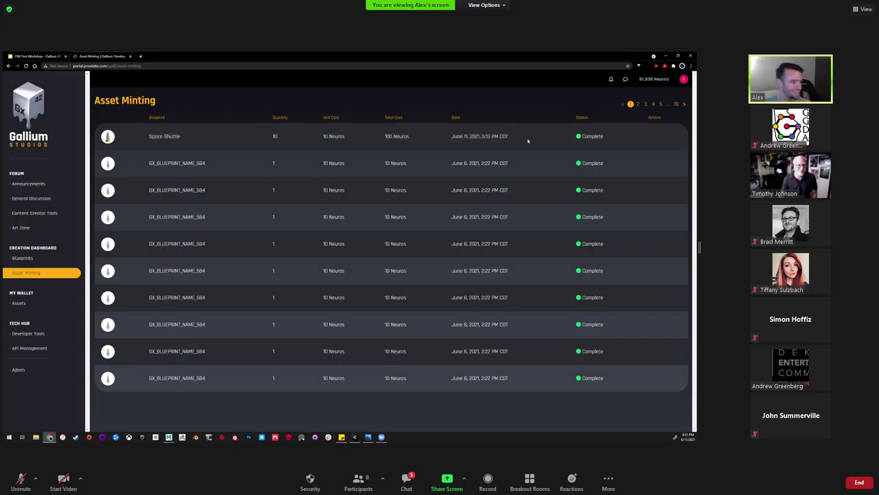
{"action": "double_click", "coordinate": [282, 136]}
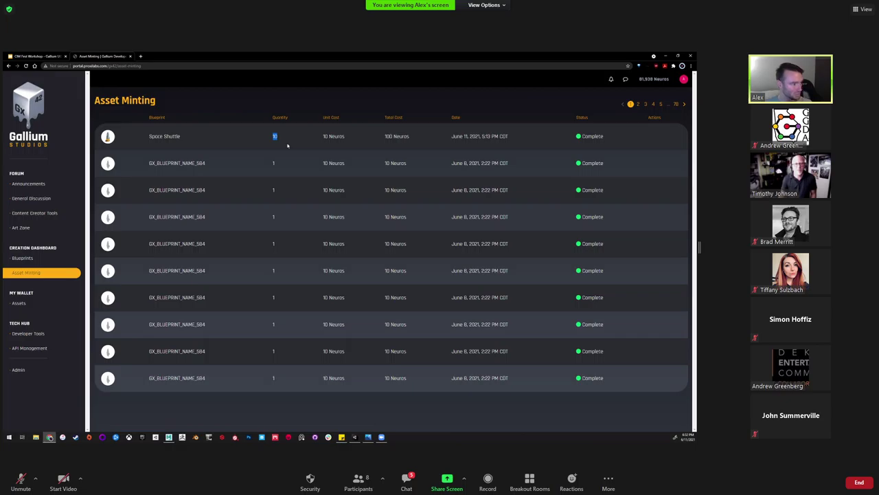
{"action": "left_click", "coordinate": [377, 138]}
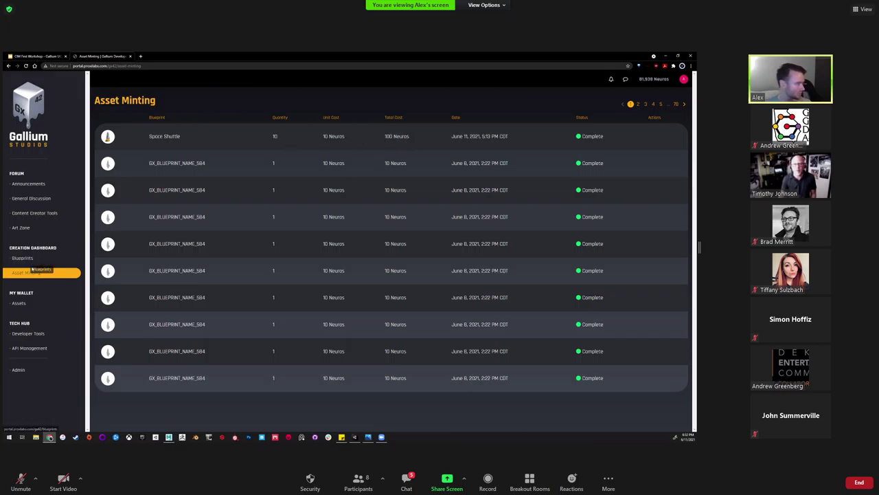
Find the Space Shuttle on the last page of the wallet's assets, view its details, and return to the asset list
{"action": "left_click", "coordinate": [41, 57]}
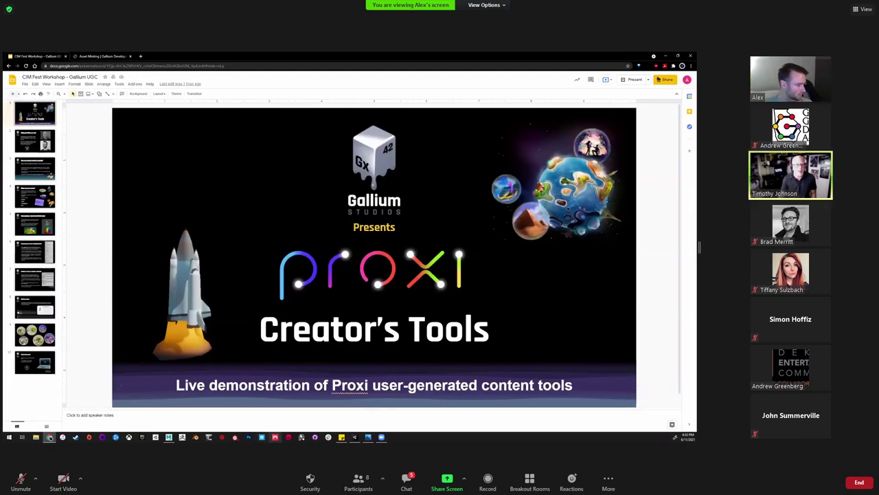
{"action": "left_click", "coordinate": [102, 57]}
{"action": "left_click", "coordinate": [32, 304]}
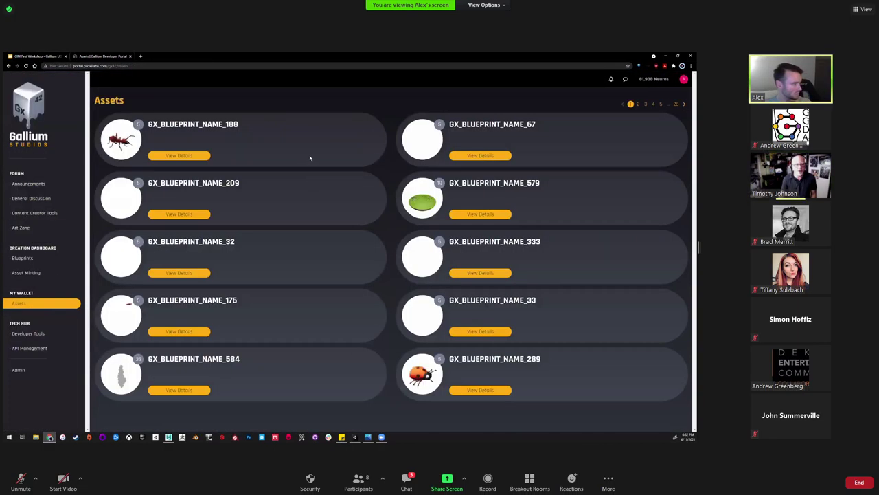
{"action": "left_click", "coordinate": [677, 105]}
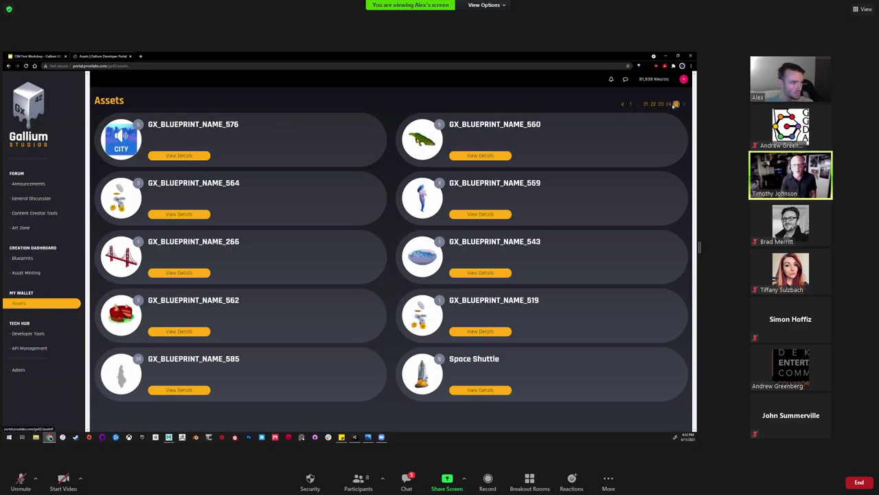
{"action": "left_click", "coordinate": [485, 390]}
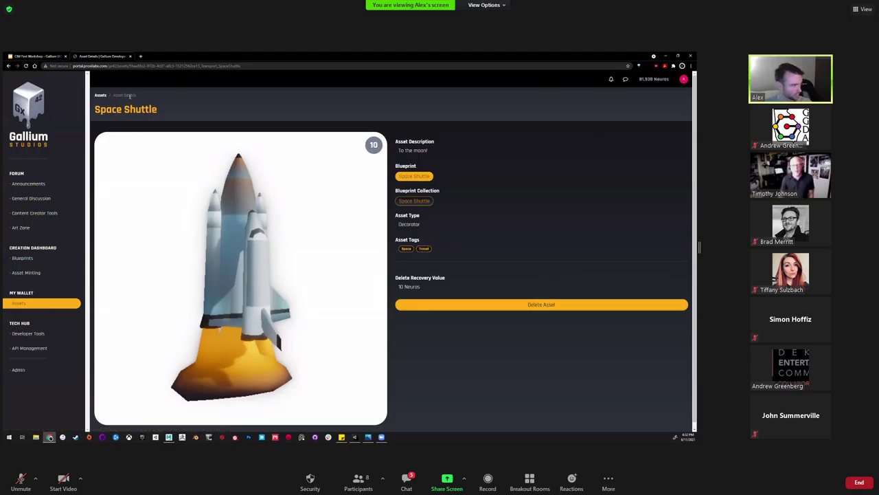
{"action": "left_click", "coordinate": [100, 94]}
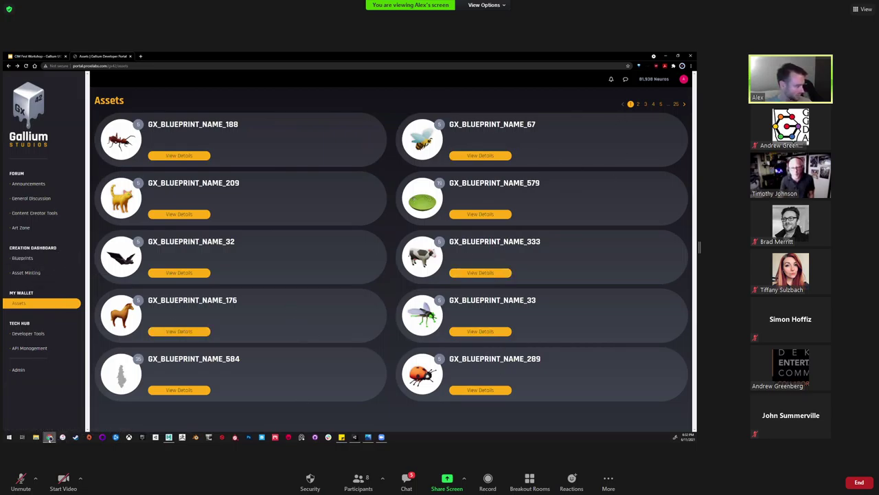
Switch to the Google Slides deck, start presenting from the "Validate, Process, Bundle & Submit!" slide, and advance past it
{"action": "left_click", "coordinate": [49, 57]}
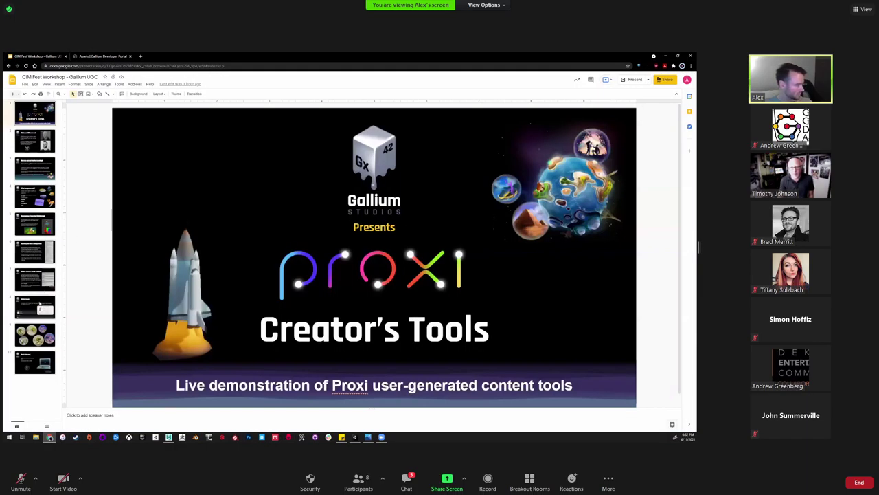
{"action": "left_click", "coordinate": [38, 278]}
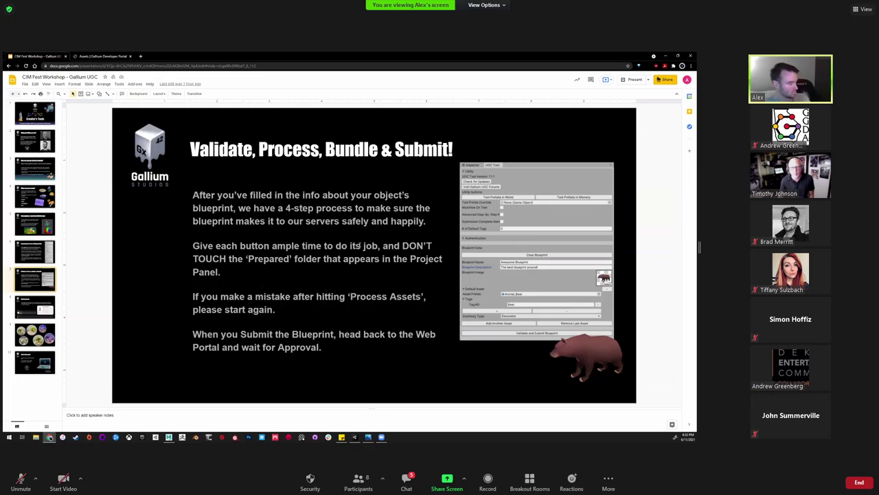
{"action": "key", "text": "ctrl+Return"}
{"action": "key", "text": "Right"}
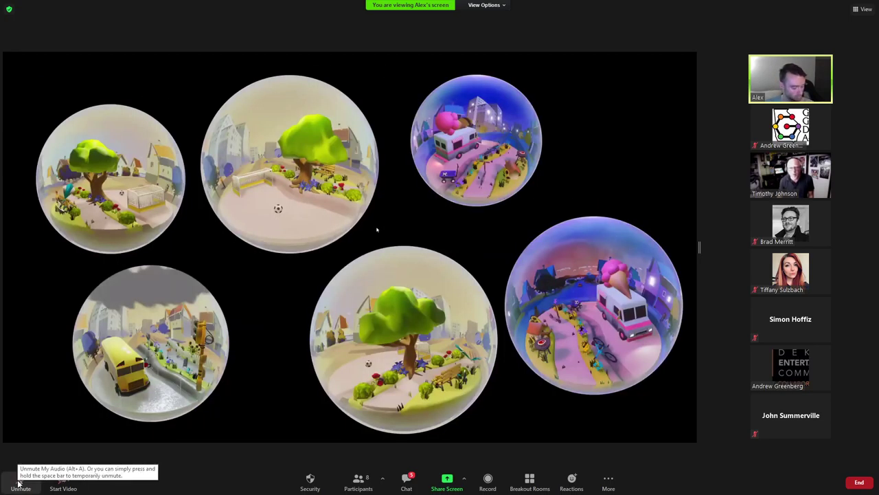
Unmute the microphone in the Zoom meeting, and mute it again
{"action": "left_click", "coordinate": [20, 482]}
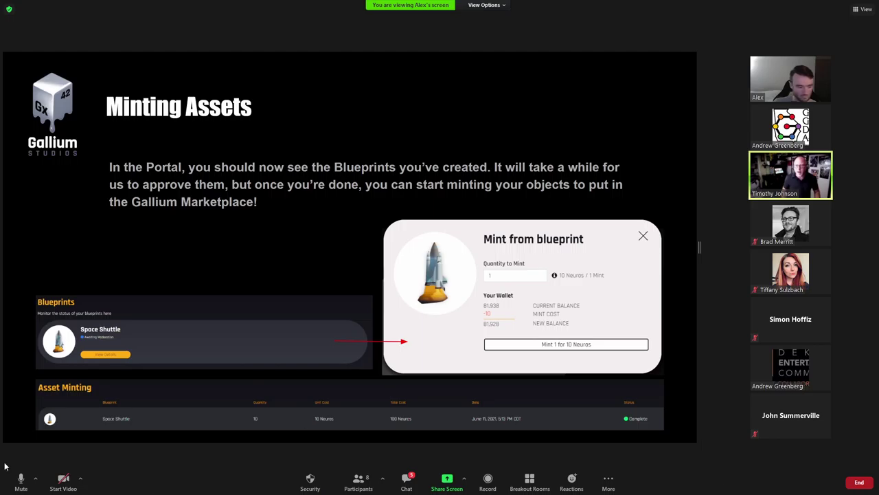
{"action": "left_click", "coordinate": [21, 479]}
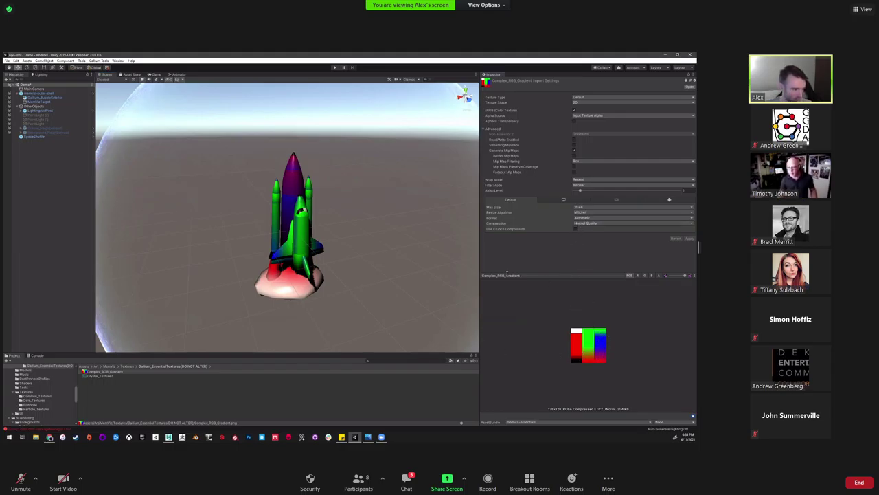
Enlarge the preview of the Complex_RGB_Gradient texture in Unity, and view its image file from the project folder in Photos
{"action": "left_click_drag", "start_coordinate": [507, 274], "coordinate": [508, 244]}
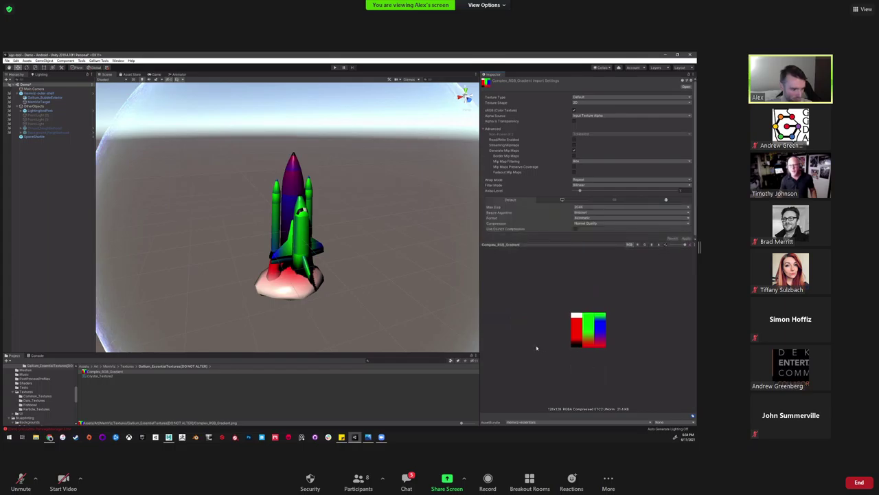
{"action": "right_click", "coordinate": [120, 406]}
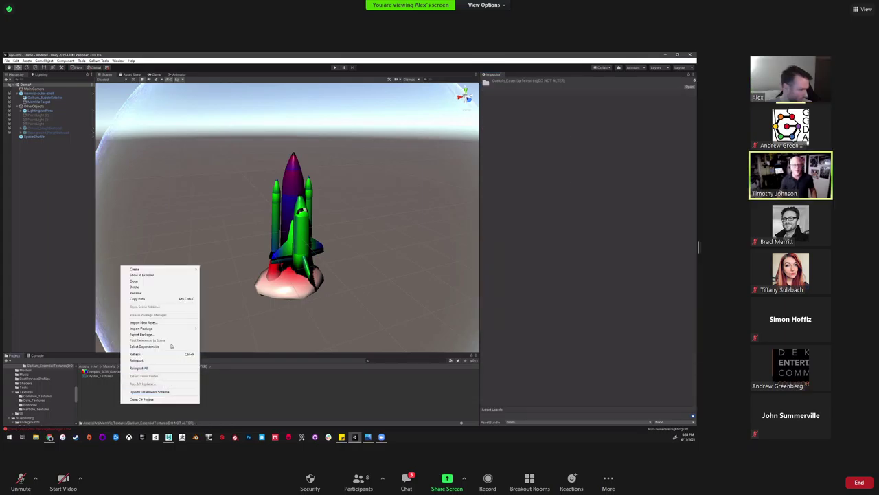
{"action": "left_click", "coordinate": [157, 276]}
{"action": "key", "text": "super+e"}
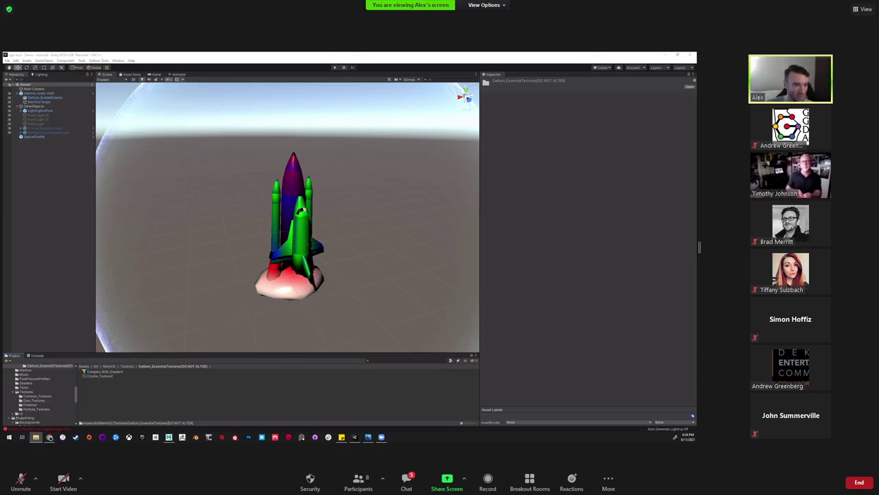
{"action": "key", "text": "alt+Tab"}
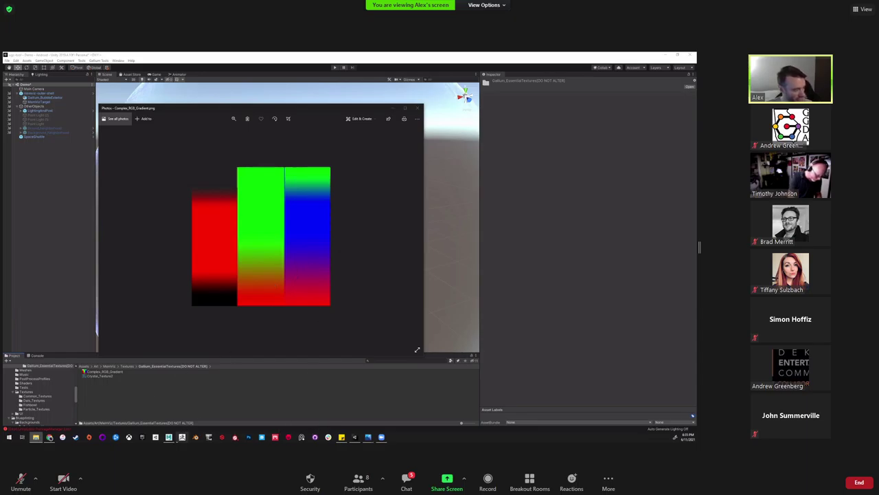
Switch to Maya, move the UV Editor window down, and show the Hypershade beside the perspective view
{"action": "left_click", "coordinate": [168, 437]}
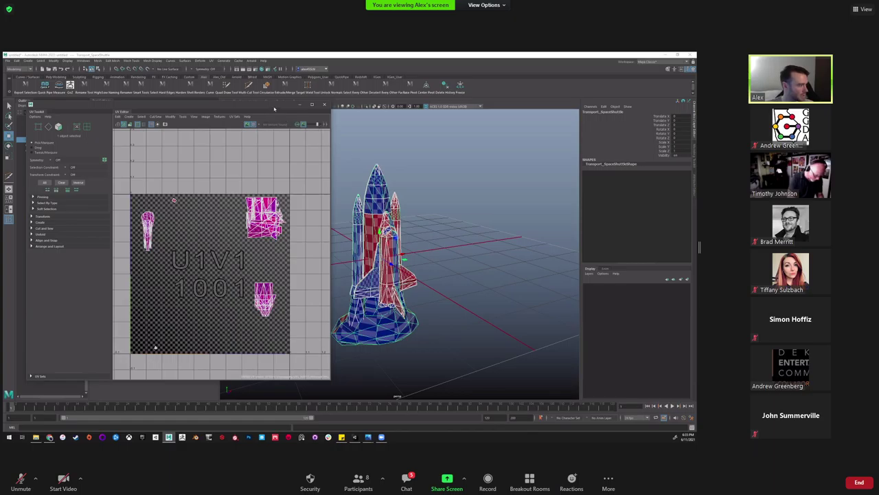
{"action": "left_click_drag", "start_coordinate": [272, 110], "coordinate": [264, 238]}
{"action": "left_click", "coordinate": [297, 128]}
{"action": "key", "text": "space"}
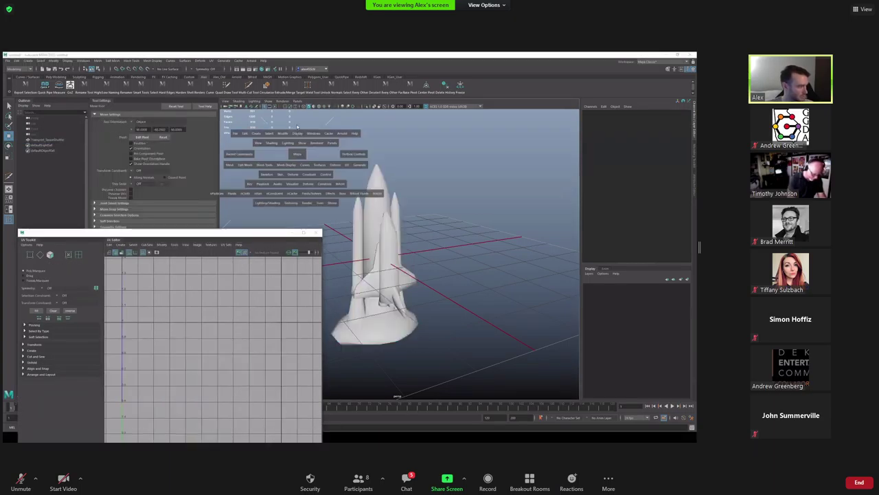
{"action": "left_click", "coordinate": [332, 121]}
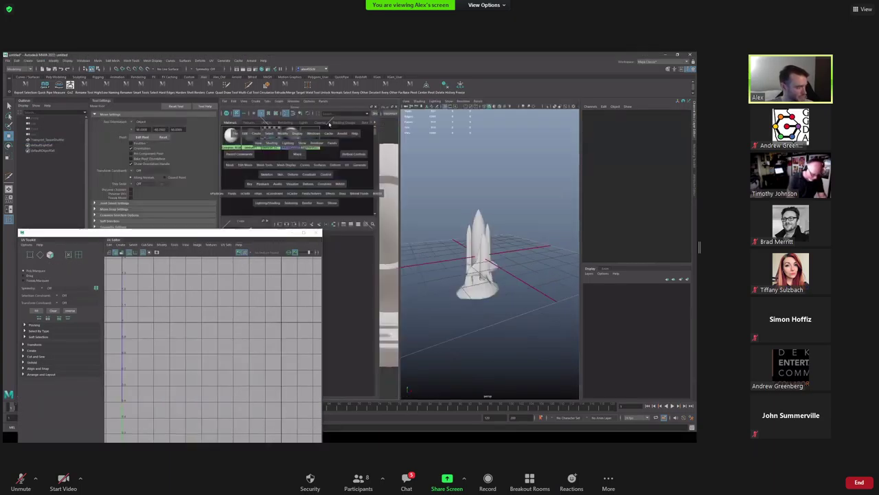
Load Complex_RGB_Gradient.png as the image of the Complex_RGB material's file texture
{"action": "double_click", "coordinate": [310, 137]}
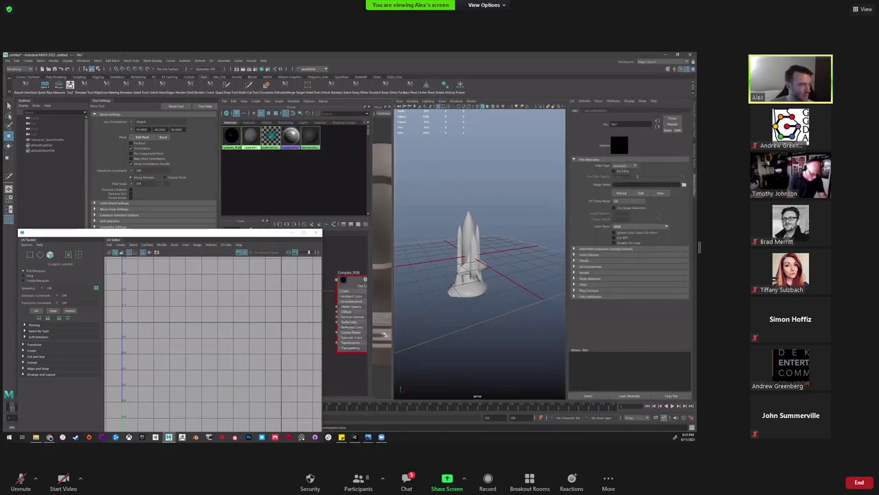
{"action": "left_click", "coordinate": [684, 185]}
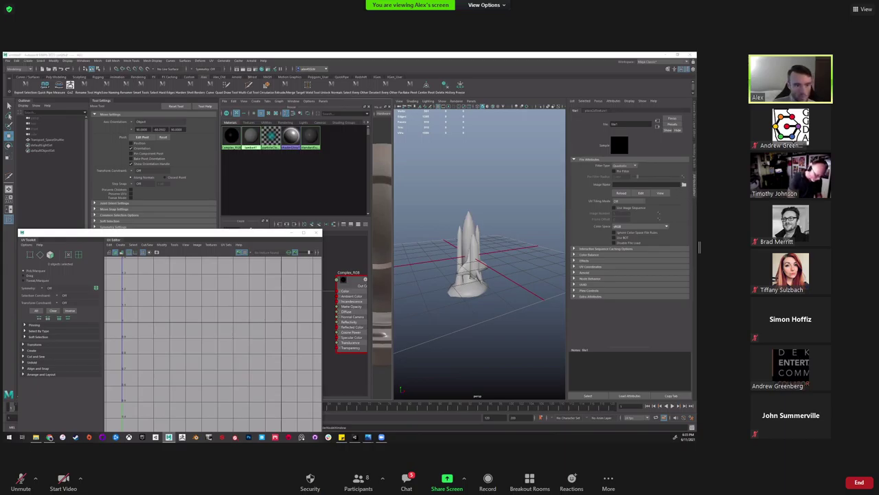
{"action": "key", "text": "Return"}
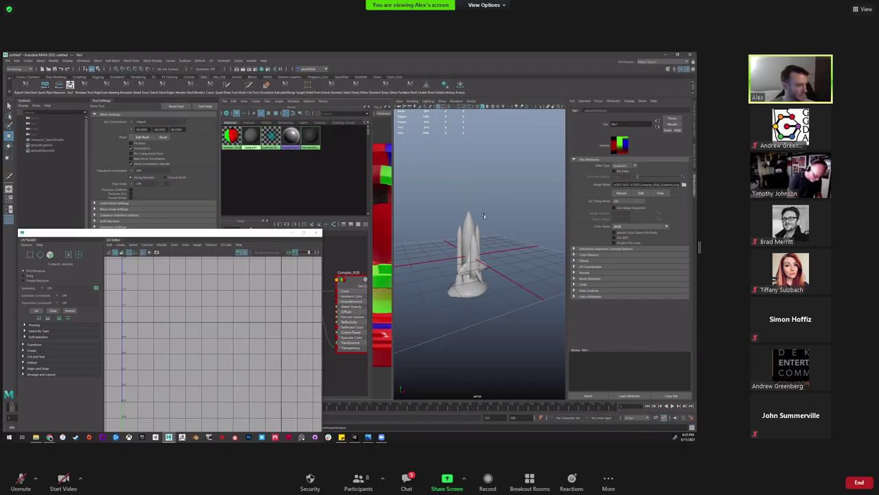
Display the shuttle with textured shading in the perspective view and inspect it up close
{"action": "scroll", "coordinate": [467, 237], "scroll_direction": "up", "scroll_amount": 3}
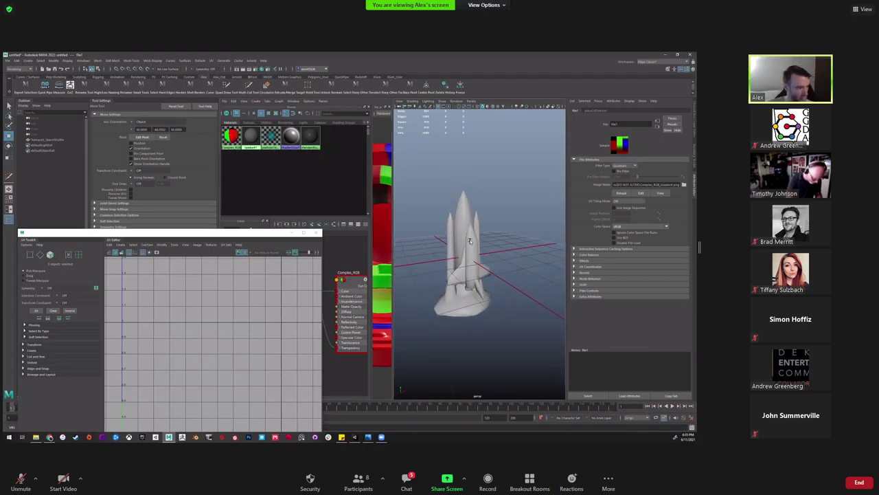
{"action": "key", "text": "6"}
{"action": "scroll", "coordinate": [469, 242], "scroll_direction": "up", "scroll_amount": 3}
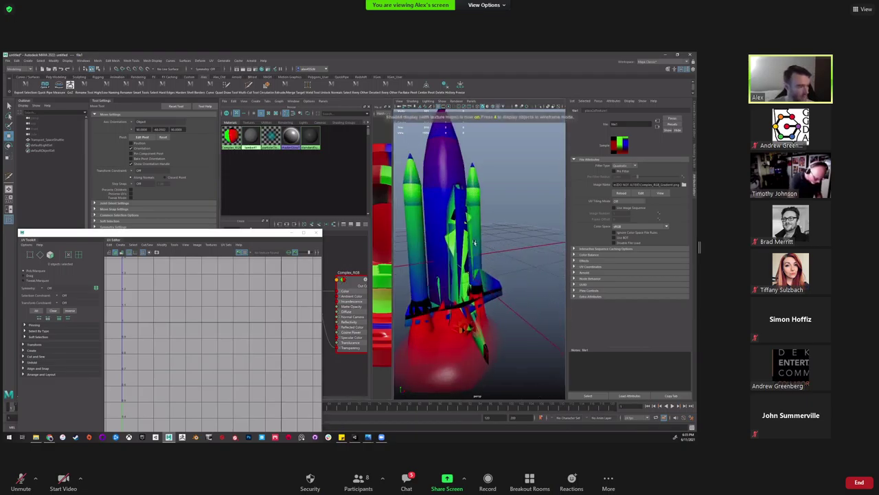
{"action": "left_click_drag", "start_coordinate": [465, 242], "coordinate": [579, 254], "text": "alt"}
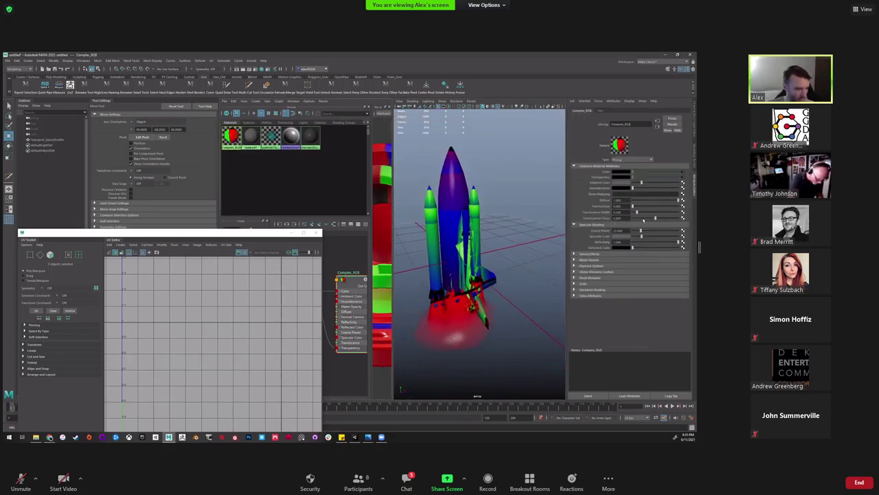
Change the Complex_RGB material's type from Phong to Lambert
{"action": "left_click", "coordinate": [626, 160]}
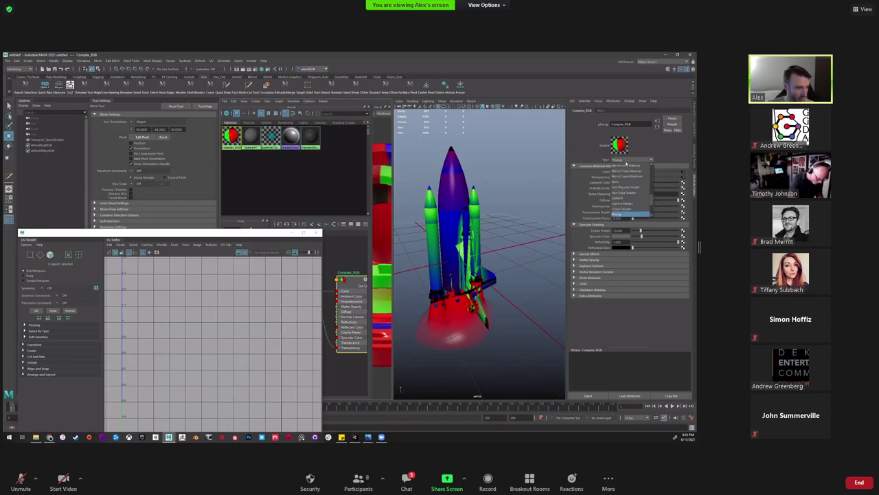
{"action": "left_click", "coordinate": [624, 200]}
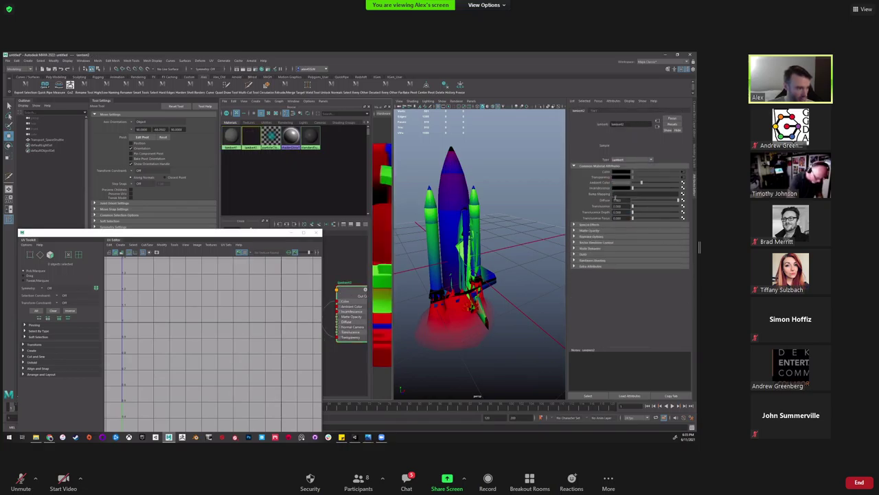
{"action": "left_click_drag", "start_coordinate": [509, 227], "coordinate": [629, 162], "text": "alt"}
{"action": "scroll", "coordinate": [528, 257], "scroll_direction": "up", "scroll_amount": 3}
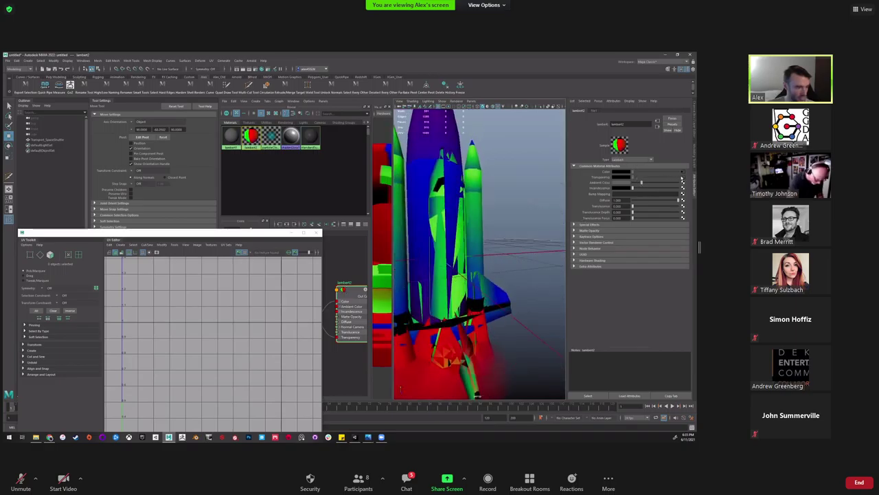
Uncover the Hypershade node graph and remove the file texture's connection to the Lambert material's transparency
{"action": "left_click", "coordinate": [682, 178]}
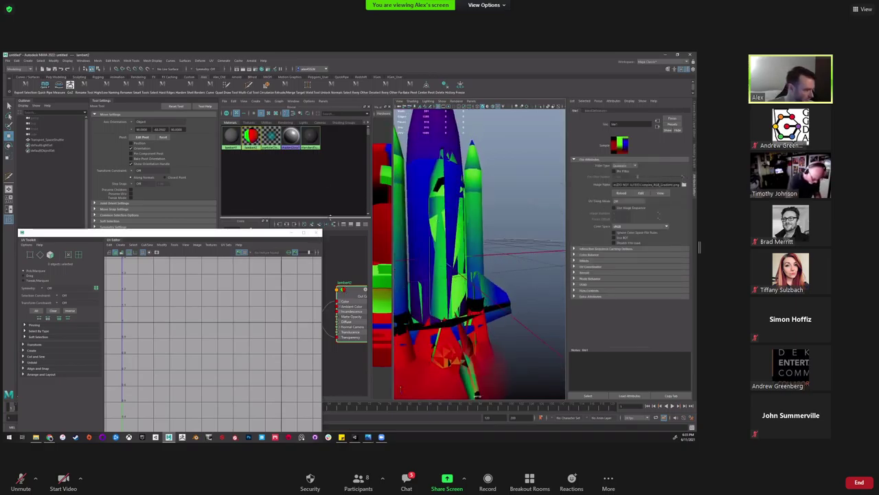
{"action": "left_click_drag", "start_coordinate": [284, 232], "coordinate": [285, 334]}
{"action": "left_click", "coordinate": [310, 296]}
{"action": "middle_click_drag", "start_coordinate": [310, 295], "coordinate": [283, 278], "text": "alt"}
{"action": "left_click", "coordinate": [505, 233]}
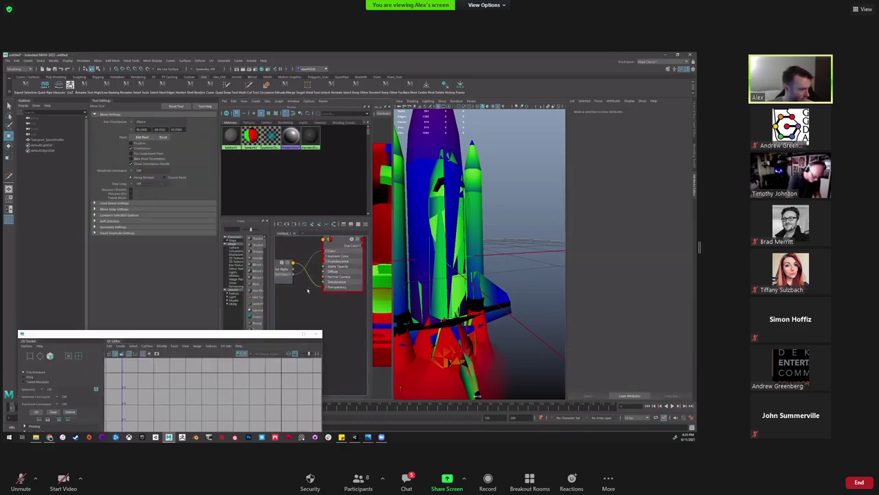
{"action": "scroll", "coordinate": [505, 233], "scroll_direction": "down", "scroll_amount": 3}
{"action": "key", "text": "ctrl+a"}
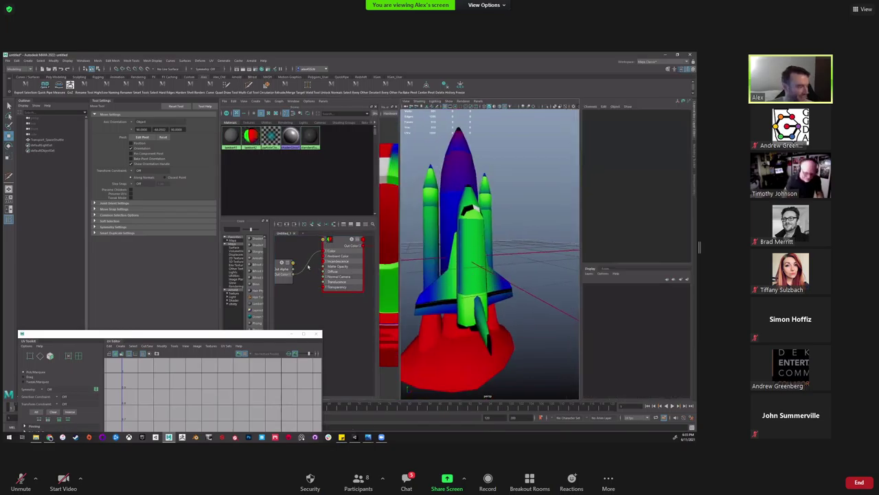
Show the RGB gradient texture behind the shuttle's UVs in the UV Editor and brighten the image
{"action": "left_click_drag", "start_coordinate": [261, 334], "coordinate": [289, 138]}
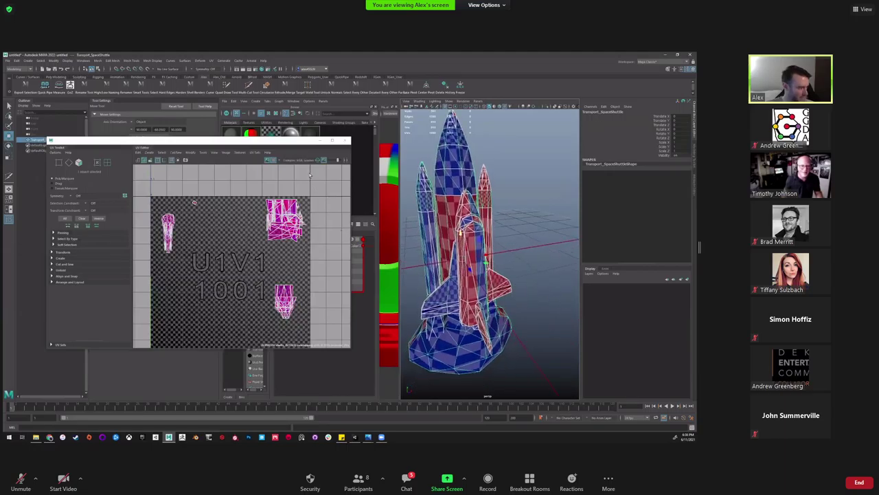
{"action": "left_click", "coordinate": [273, 162]}
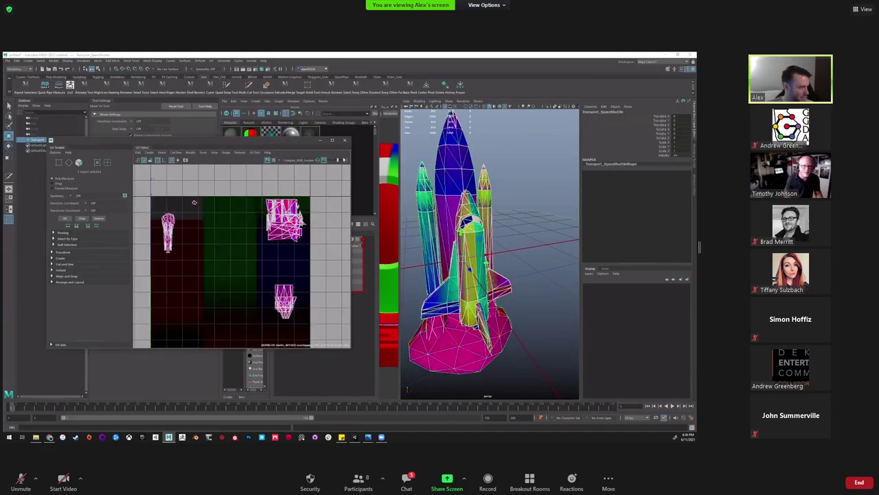
{"action": "left_click_drag", "start_coordinate": [340, 162], "coordinate": [333, 163]}
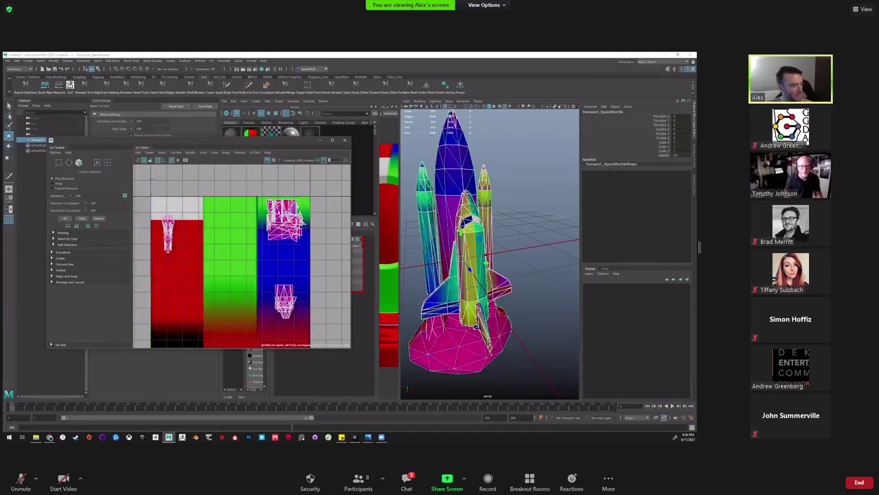
{"action": "middle_click_drag", "start_coordinate": [152, 179], "coordinate": [152, 162], "text": "alt"}
{"action": "left_click_drag", "start_coordinate": [467, 206], "coordinate": [514, 209], "text": "alt"}
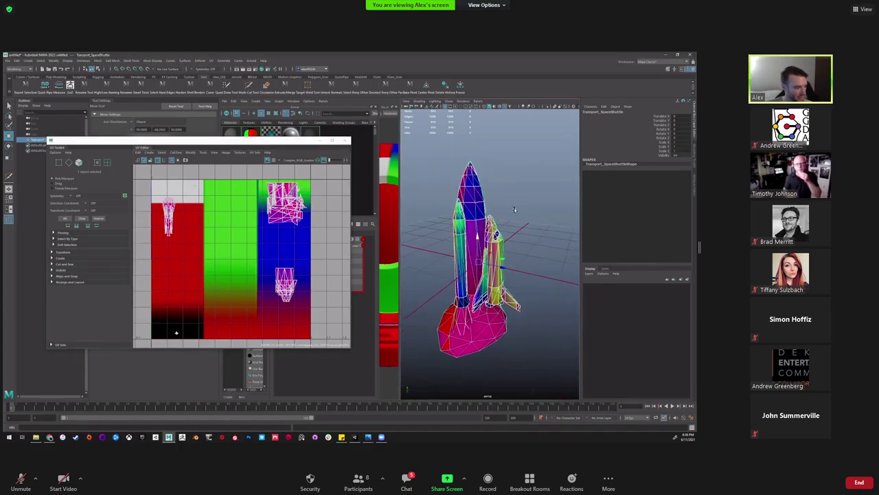
{"action": "scroll", "coordinate": [291, 213], "scroll_direction": "down", "scroll_amount": 4}
Delete the shuttle's existing UVs and select the faces of its large central fuel tank
{"action": "right_click", "coordinate": [296, 200]}
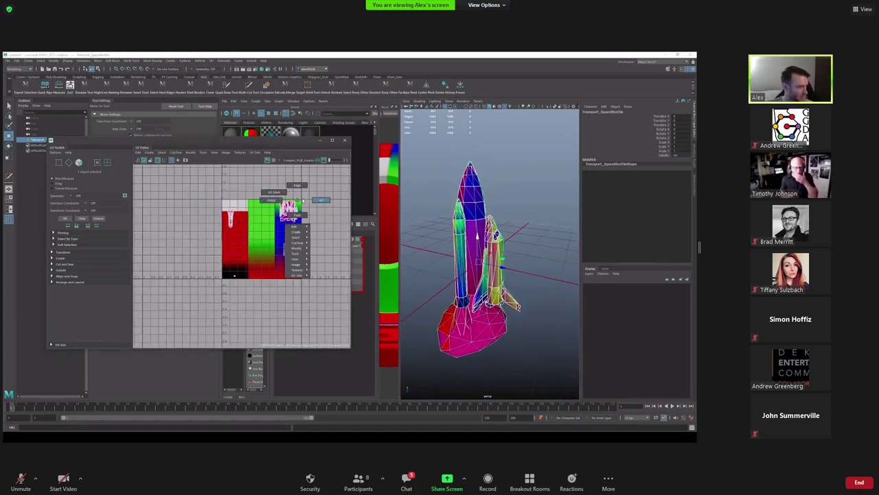
{"action": "left_click", "coordinate": [321, 200]}
{"action": "key", "text": "space"}
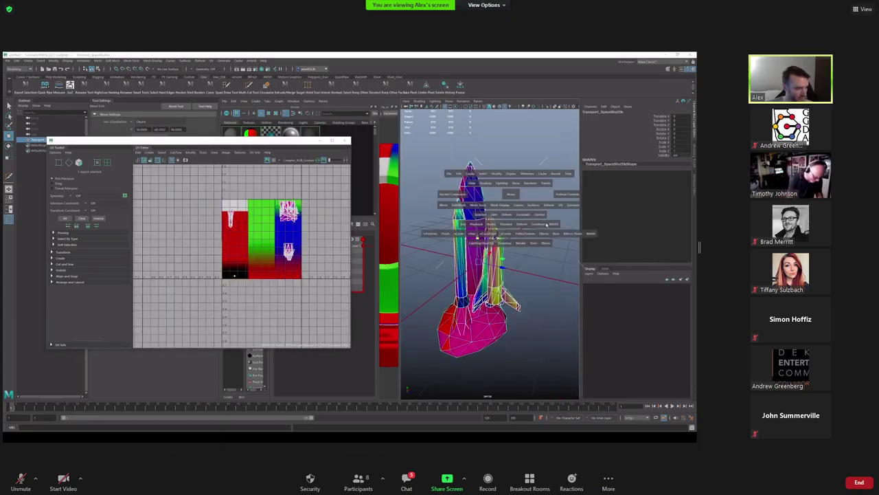
{"action": "left_click_drag", "start_coordinate": [560, 206], "coordinate": [471, 221]}
{"action": "left_click", "coordinate": [518, 197]}
{"action": "left_click_drag", "start_coordinate": [518, 196], "coordinate": [333, 238], "text": "alt"}
{"action": "scroll", "coordinate": [481, 237], "scroll_direction": "up", "scroll_amount": 3}
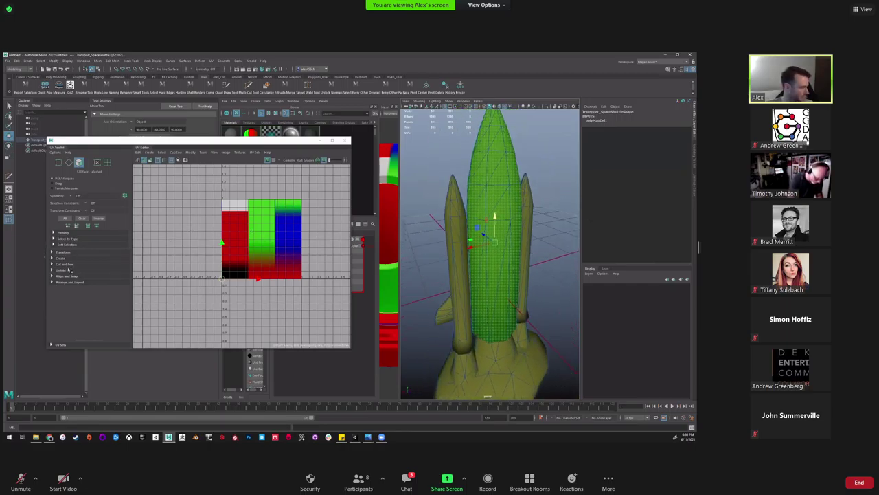
Create a planar UV projection for the selected fuel tank faces
{"action": "left_click", "coordinate": [67, 264]}
{"action": "left_click", "coordinate": [60, 257]}
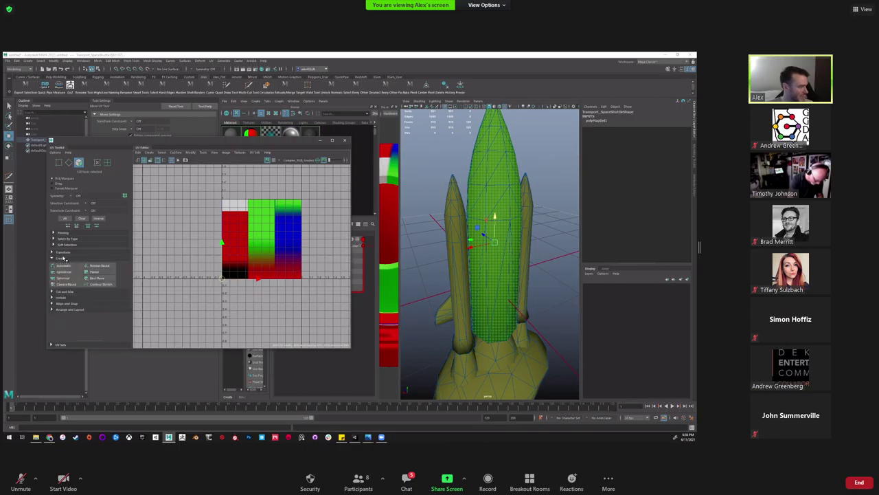
{"action": "left_click", "coordinate": [95, 272]}
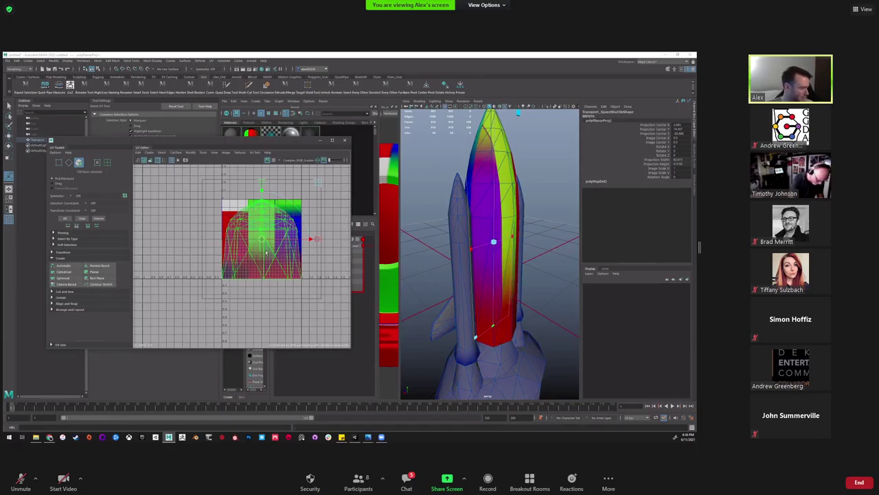
Narrow the tank's UV shell and place it over the blue column of the gradient
{"action": "key", "text": "r"}
{"action": "left_click_drag", "start_coordinate": [266, 253], "coordinate": [328, 238]}
{"action": "key", "text": "w"}
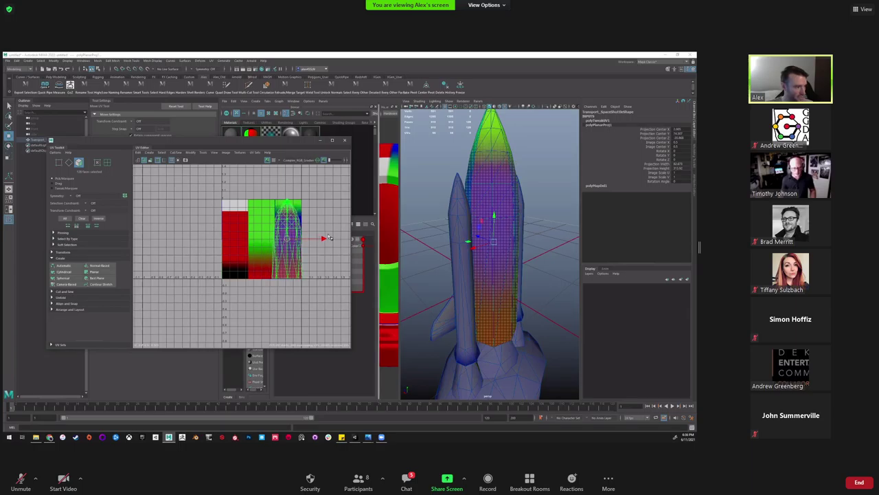
{"action": "left_click_drag", "start_coordinate": [474, 241], "coordinate": [459, 360], "text": "alt"}
{"action": "key", "text": "ctrl+z"}
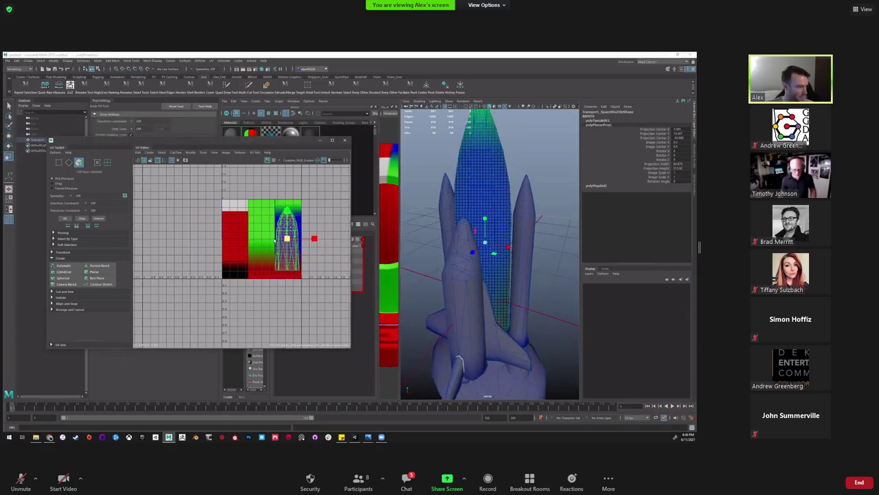
Shrink the tank's UV shell to fit inside the solid blue area, and return to object mode
{"action": "left_click_drag", "start_coordinate": [276, 239], "coordinate": [265, 242]}
{"action": "key", "text": "w"}
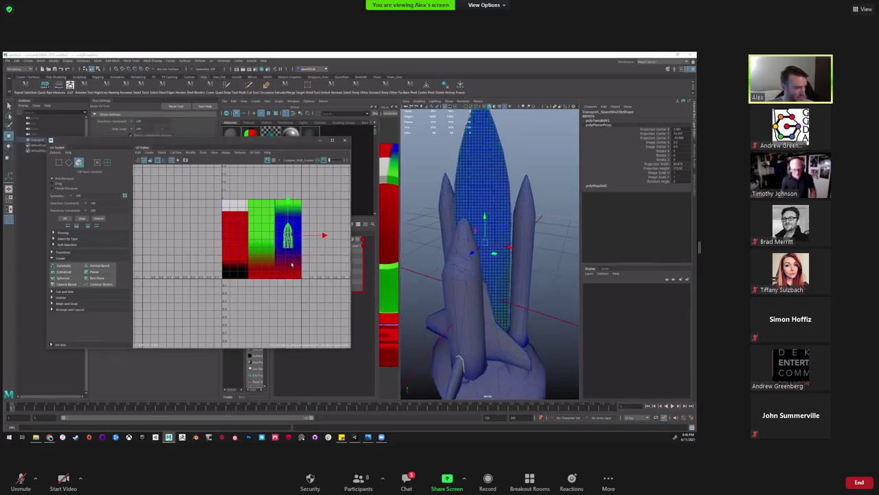
{"action": "left_click_drag", "start_coordinate": [458, 360], "coordinate": [437, 305], "text": "alt"}
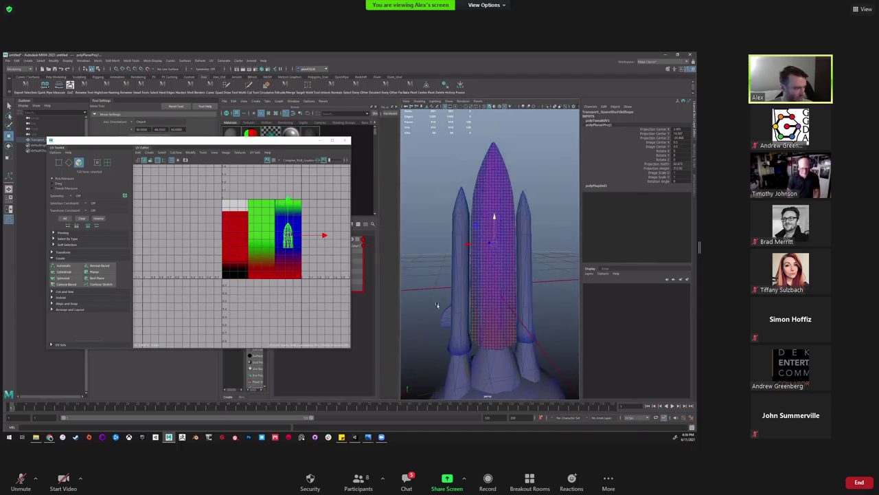
{"action": "key", "text": "F8"}
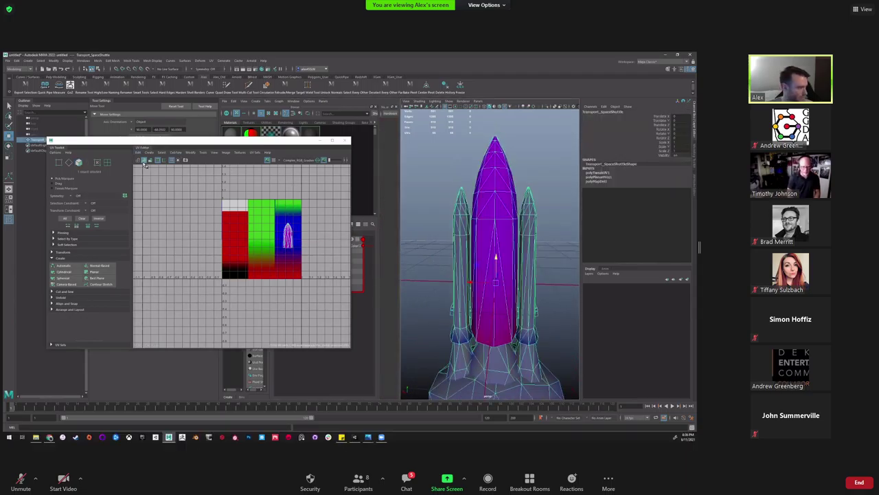
Select the tank's UV shell and move it down onto the blue-to-red transition of the gradient
{"action": "left_click_drag", "start_coordinate": [481, 309], "coordinate": [439, 288], "text": "alt"}
{"action": "left_click", "coordinate": [323, 232]}
{"action": "mouse_move", "coordinate": [295, 240]}
{"action": "right_mouse_down"}
{"action": "mouse_move", "coordinate": [303, 261]}
{"action": "mouse_move", "coordinate": [288, 233]}
{"action": "right_mouse_up"}
{"action": "left_click", "coordinate": [284, 231]}
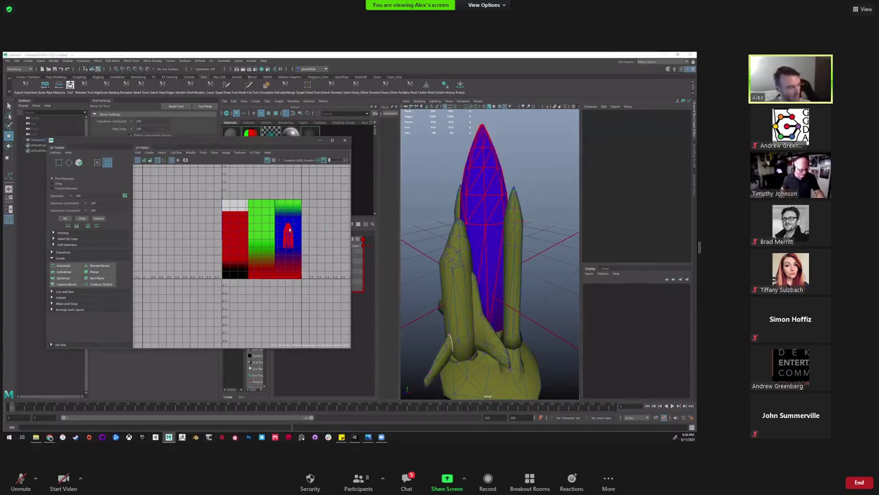
{"action": "left_click_drag", "start_coordinate": [443, 232], "coordinate": [522, 234], "text": "alt"}
{"action": "left_click", "coordinate": [293, 238]}
{"action": "left_click_drag", "start_coordinate": [293, 239], "coordinate": [293, 261]}
{"action": "left_click", "coordinate": [413, 193]}
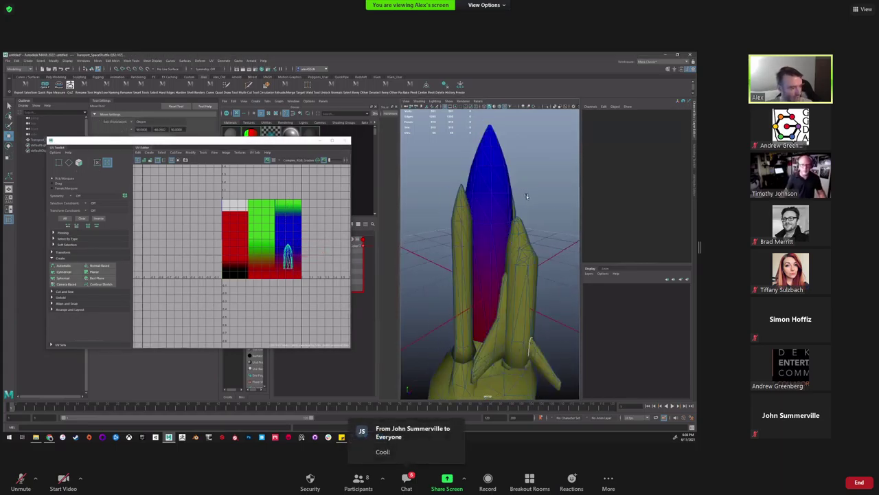
{"action": "left_click_drag", "start_coordinate": [412, 192], "coordinate": [374, 199], "text": "alt"}
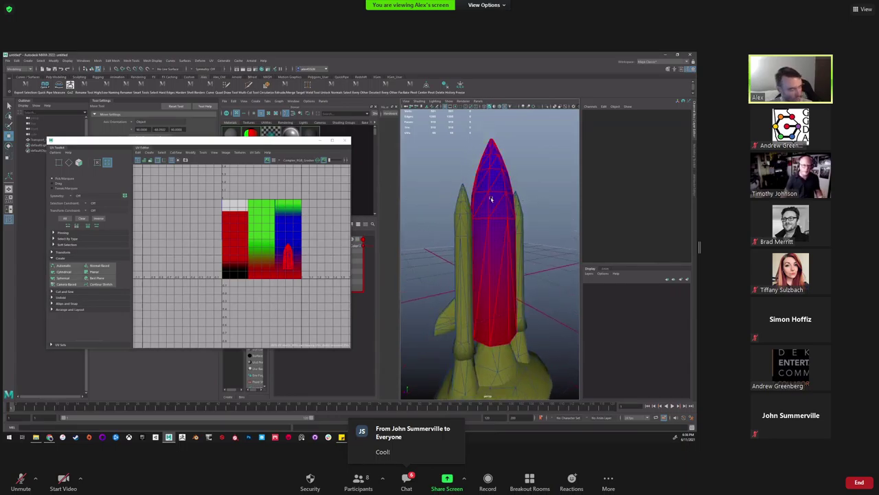
Return to object mode, view the whole recoloured shuttle, and switch to Unity
{"action": "right_click_drag", "start_coordinate": [506, 192], "coordinate": [521, 174]}
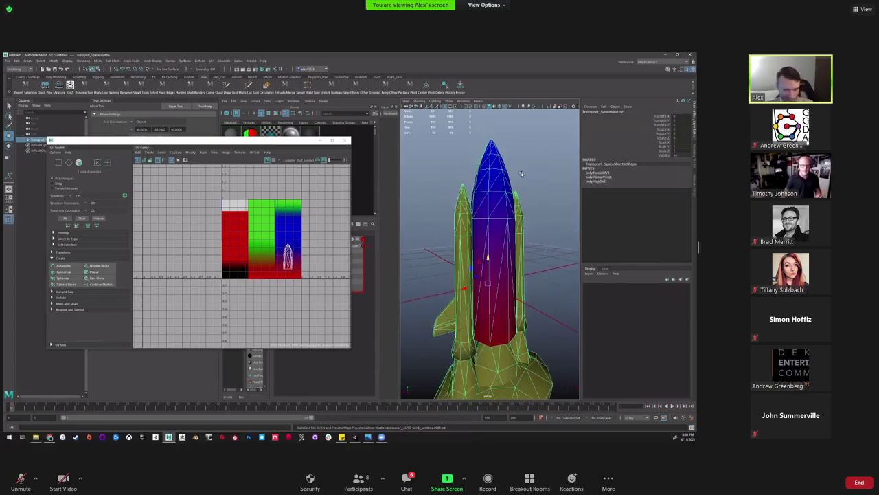
{"action": "left_click_drag", "start_coordinate": [474, 182], "coordinate": [504, 214], "text": "alt"}
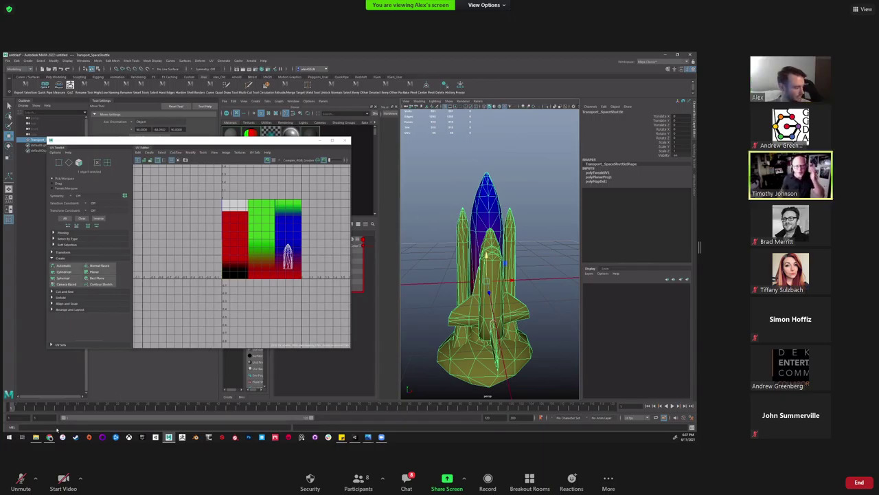
{"action": "left_click", "coordinate": [355, 437]}
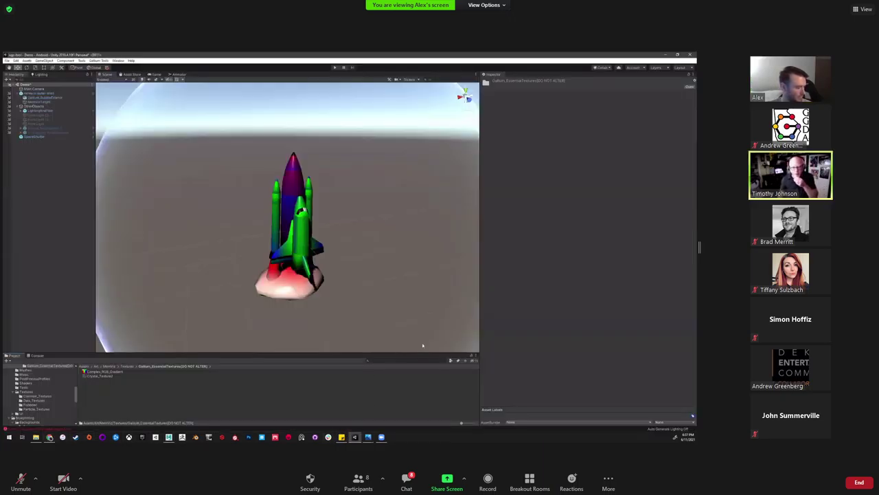
Select the SpaceShuttle object, expand its Skin 0 colour settings in the Color Set Controller, and start play mode
{"action": "left_click_drag", "start_coordinate": [328, 302], "coordinate": [330, 281], "text": "alt"}
{"action": "scroll", "coordinate": [332, 281], "scroll_direction": "down", "scroll_amount": 3}
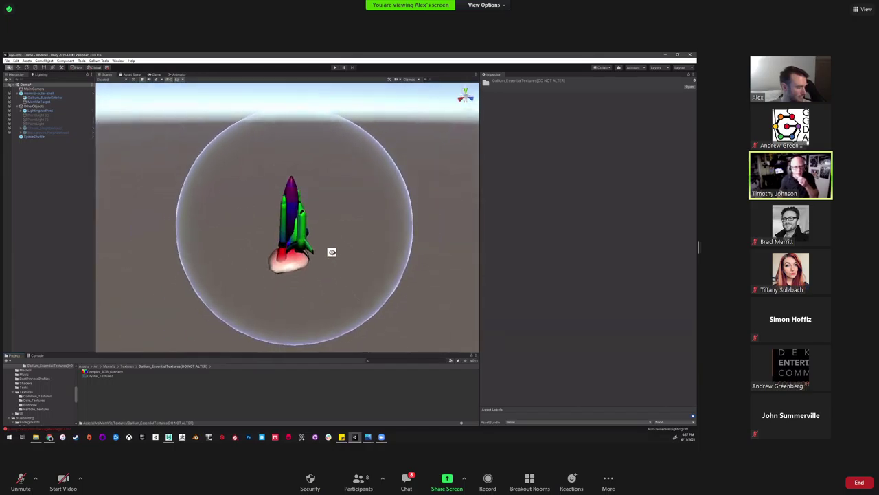
{"action": "left_click", "coordinate": [37, 136]}
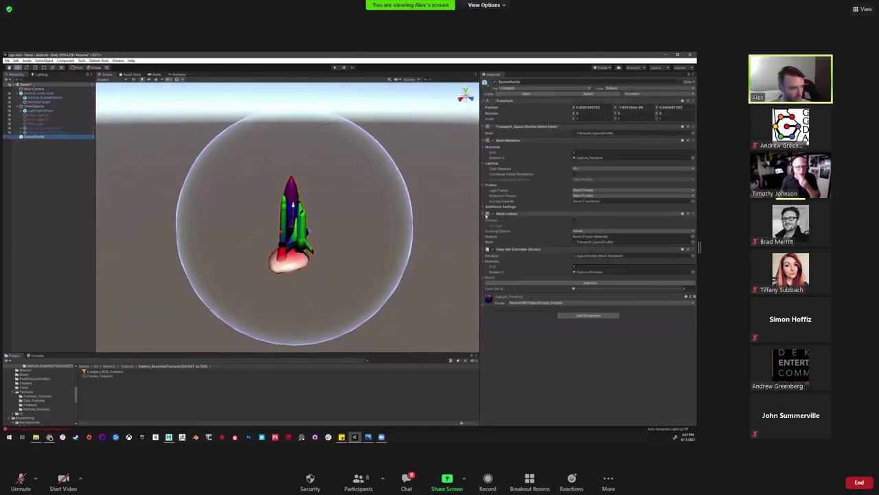
{"action": "left_click", "coordinate": [486, 278]}
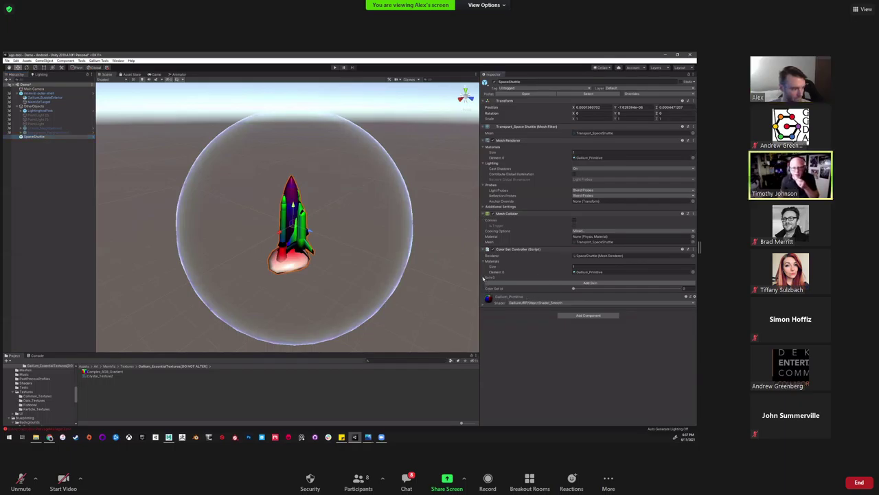
{"action": "left_click", "coordinate": [335, 67]}
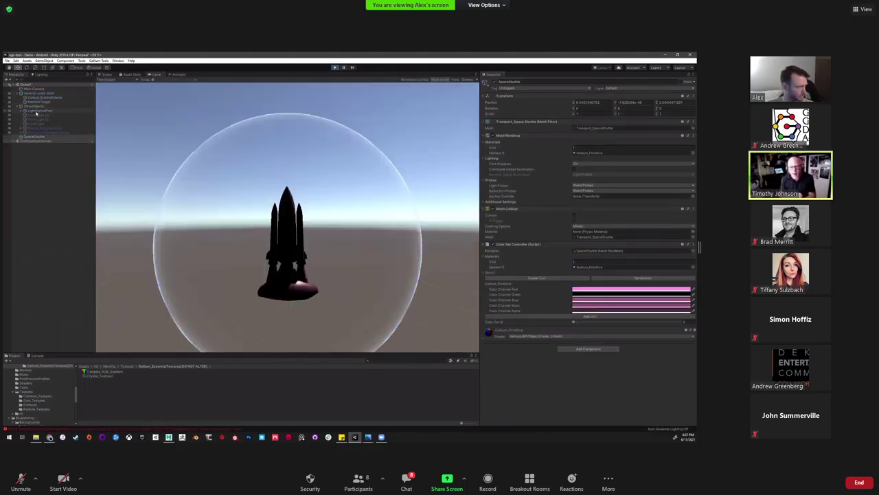
Rotate LightingAndPost about Y to light the shuttle's front, and set the SpaceShuttle's Y rotation to about -242
{"action": "left_click", "coordinate": [37, 111]}
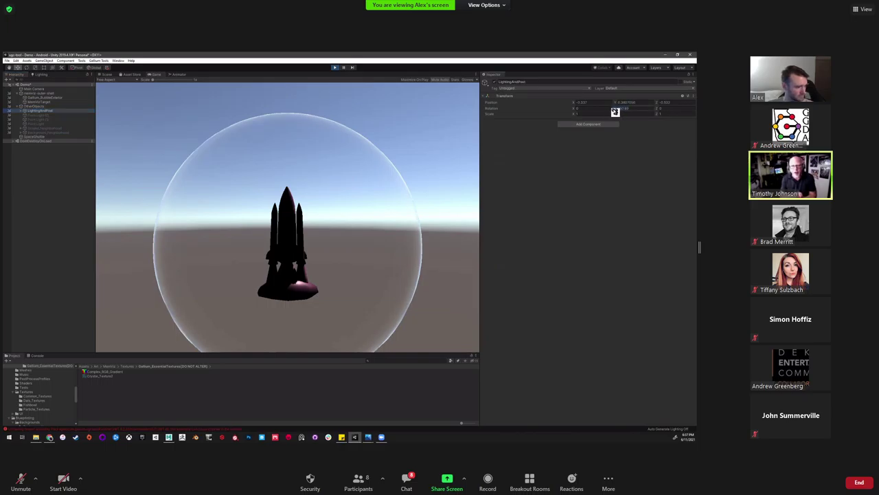
{"action": "left_click_drag", "start_coordinate": [614, 112], "coordinate": [693, 160]}
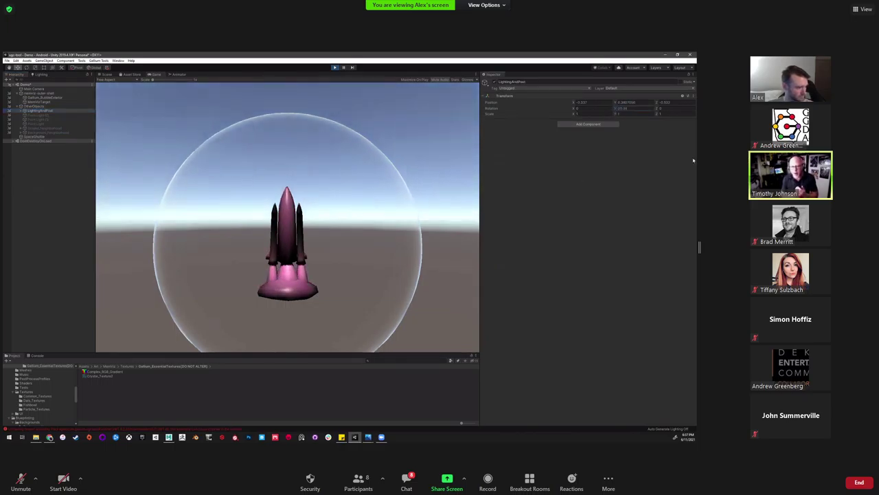
{"action": "left_click", "coordinate": [34, 136]}
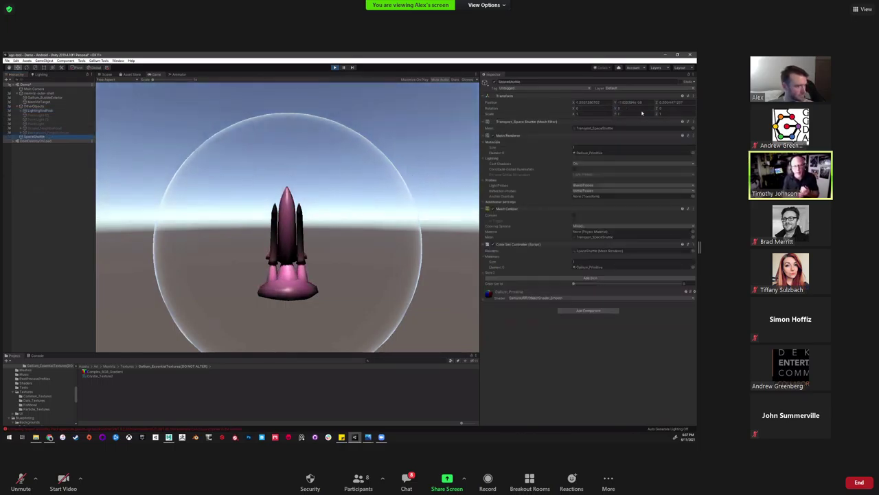
{"action": "left_click_drag", "start_coordinate": [617, 111], "coordinate": [478, 112]}
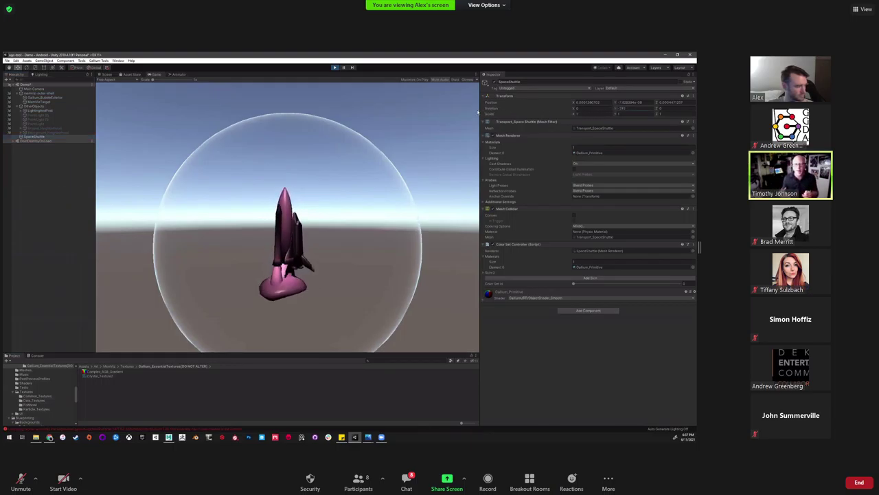
Expand Skin 0 of the SpaceShuttle and randomize its colour channels repeatedly to try different colour schemes
{"action": "left_click", "coordinate": [46, 136]}
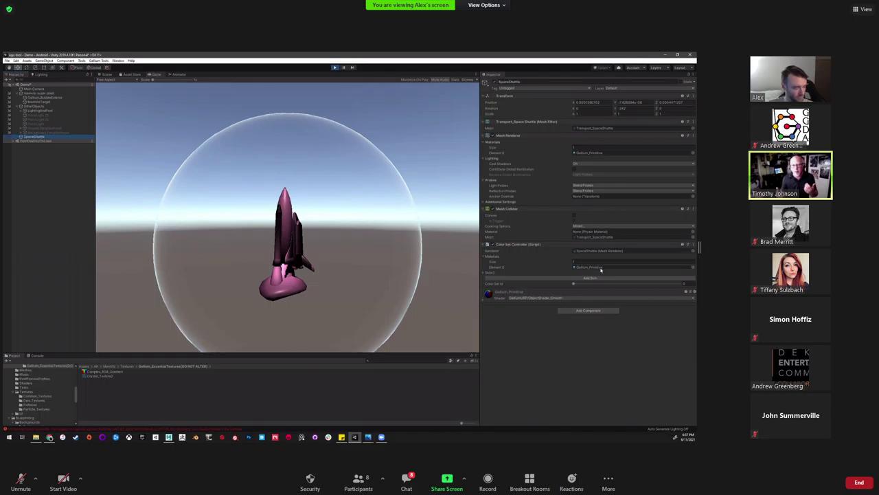
{"action": "left_click", "coordinate": [484, 273]}
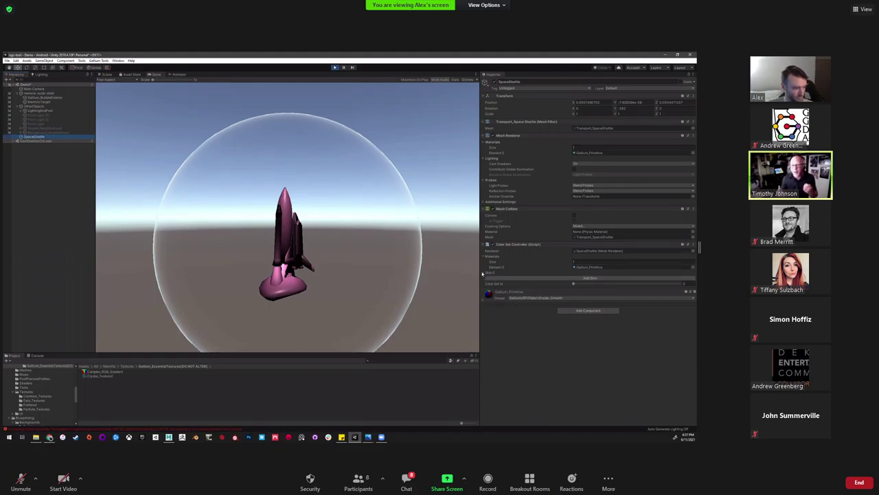
{"action": "left_click", "coordinate": [627, 278]}
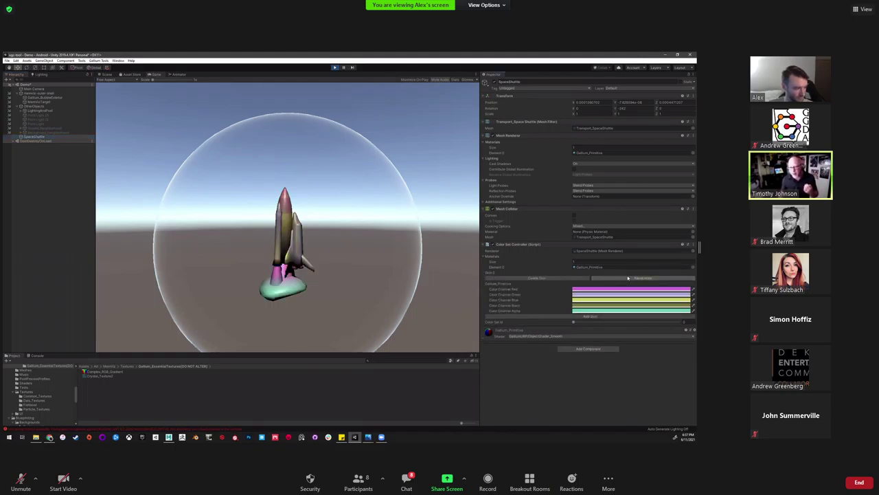
{"action": "left_click", "coordinate": [628, 277]}
{"action": "left_click", "coordinate": [628, 279]}
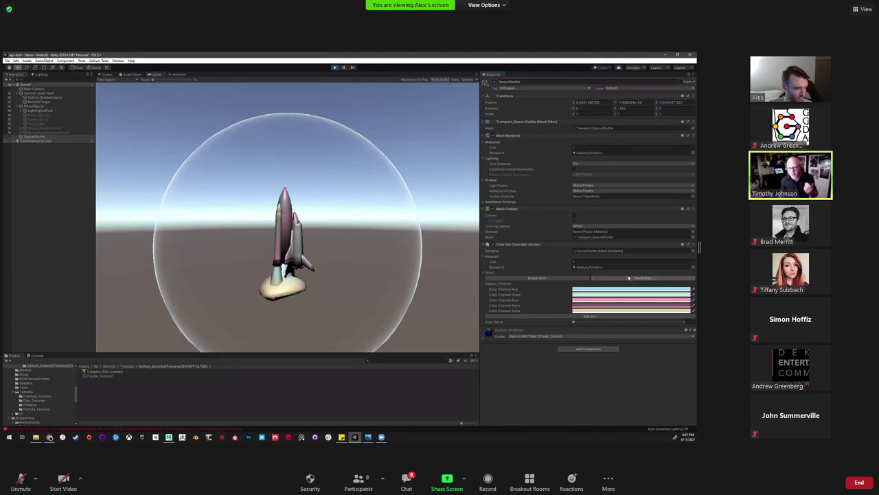
{"action": "left_click", "coordinate": [629, 278]}
{"action": "left_click", "coordinate": [629, 278]}
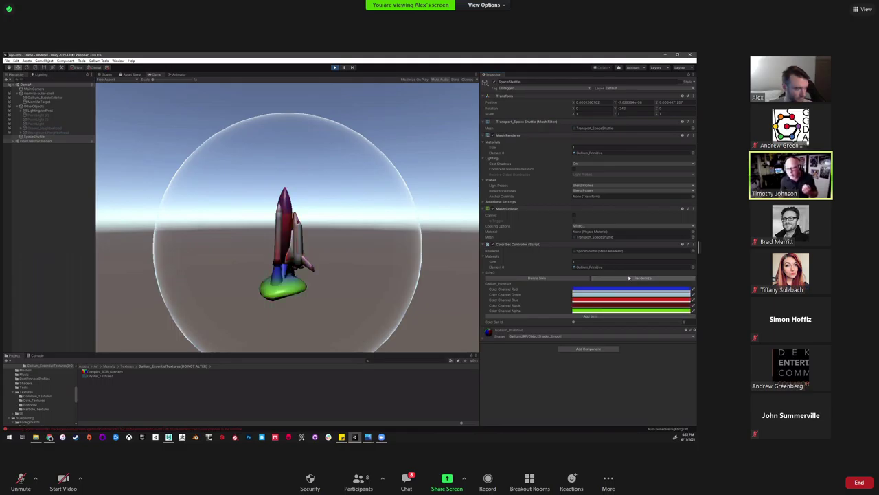
{"action": "left_click", "coordinate": [628, 278]}
Add a second skin with randomized colour channels, and turn the shuttle about its Y axis
{"action": "left_click", "coordinate": [575, 317]}
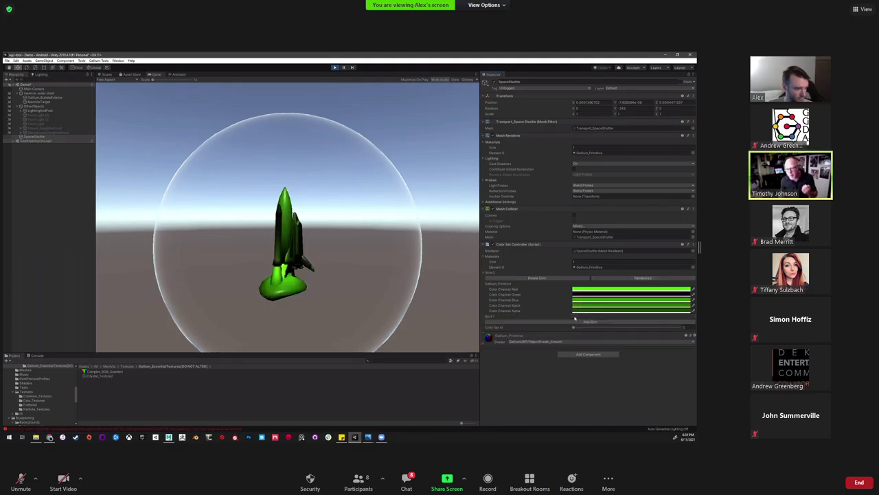
{"action": "left_click", "coordinate": [484, 316]}
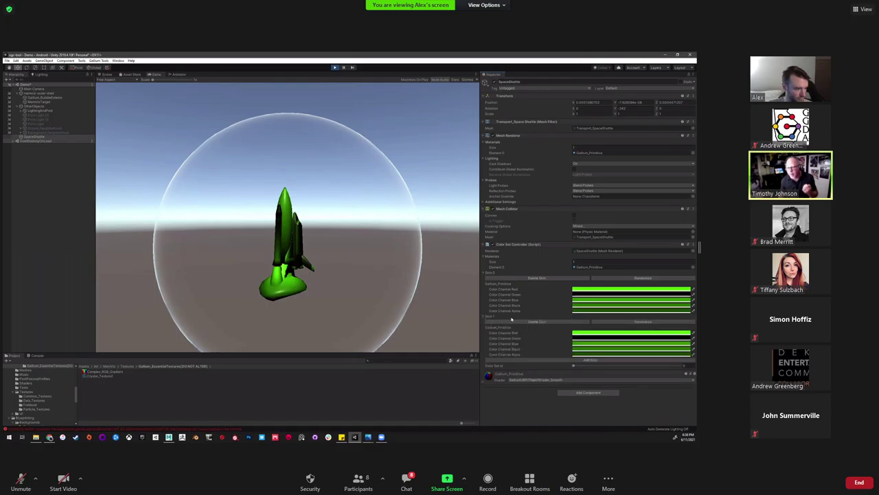
{"action": "left_click", "coordinate": [622, 323]}
{"action": "left_click", "coordinate": [622, 323]}
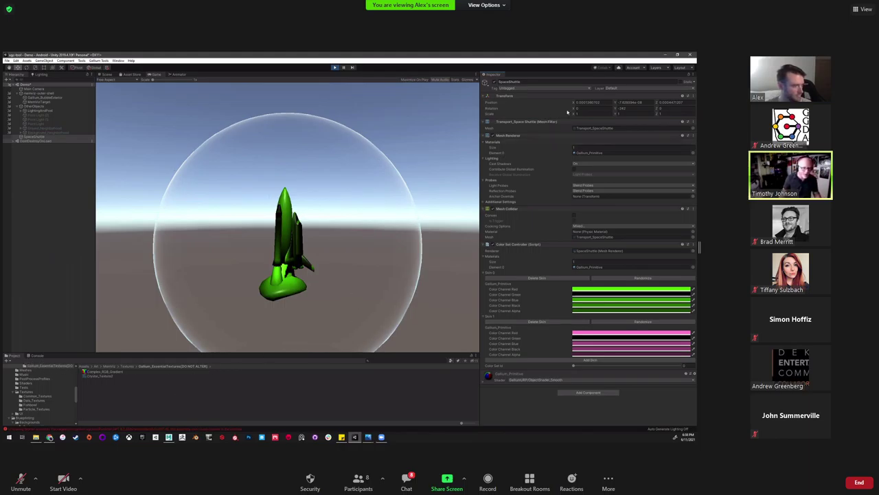
{"action": "left_click_drag", "start_coordinate": [616, 108], "coordinate": [165, 145]}
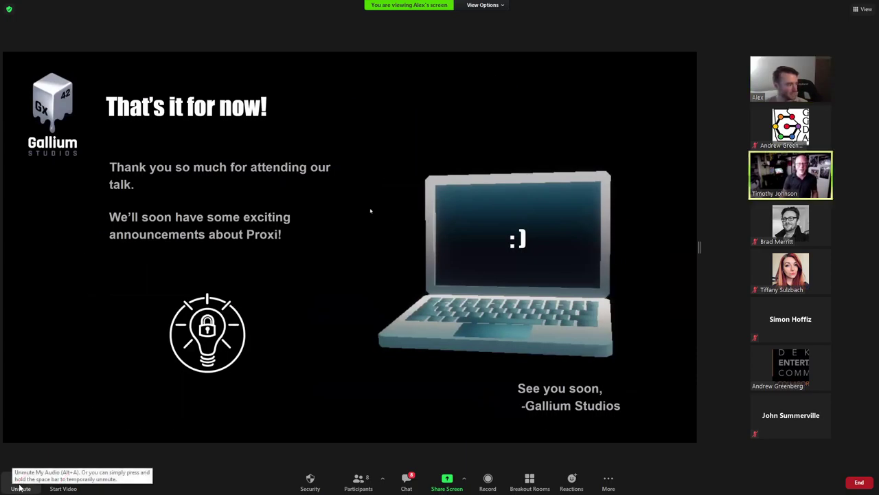
Unmute the microphone in the Zoom meeting
{"action": "left_click", "coordinate": [19, 485]}
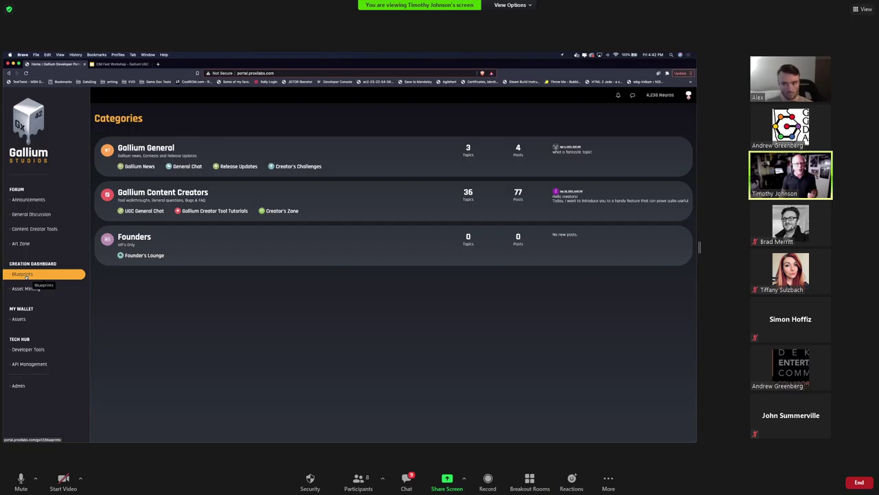
View the Blueprints list, browse pages 22 and 19 of the wallet's assets, and open the details of GX_BLUEPRINT_NAME_537
{"action": "left_click", "coordinate": [25, 275]}
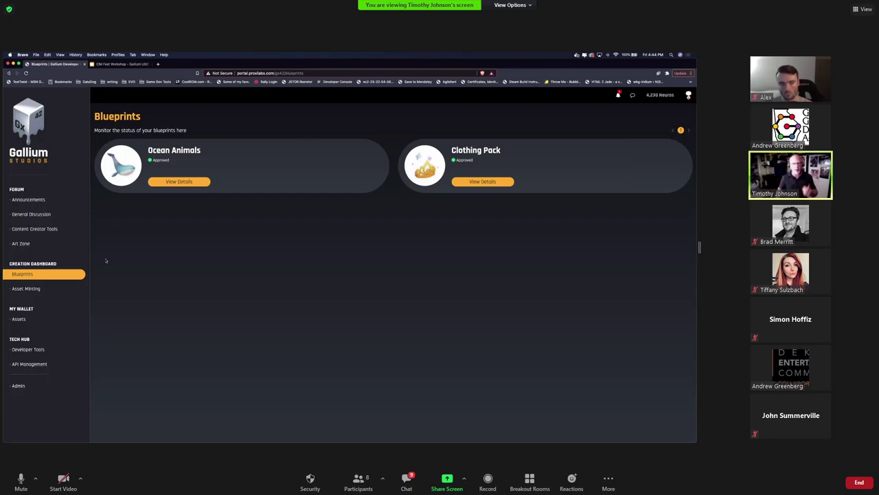
{"action": "left_click", "coordinate": [38, 318]}
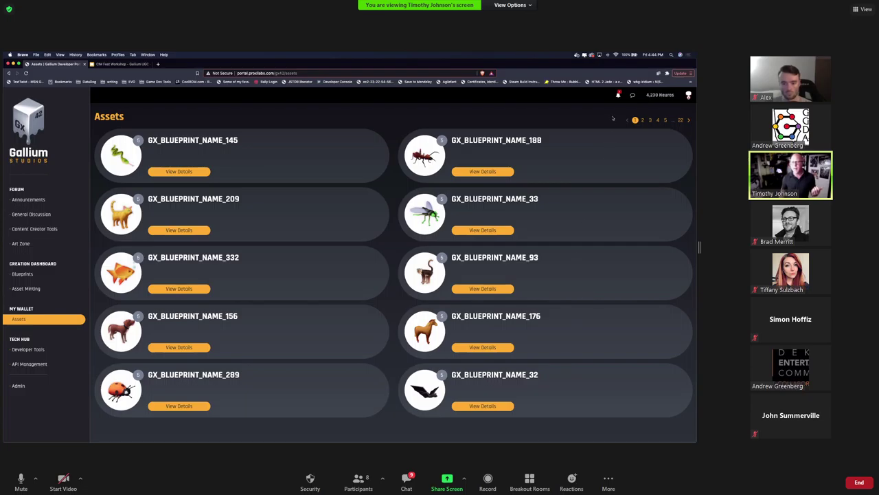
{"action": "left_click", "coordinate": [679, 120]}
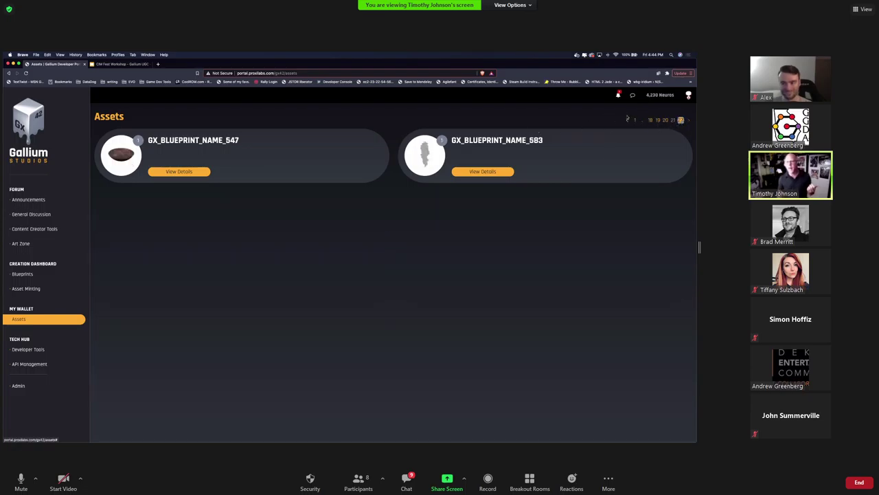
{"action": "left_click", "coordinate": [657, 121]}
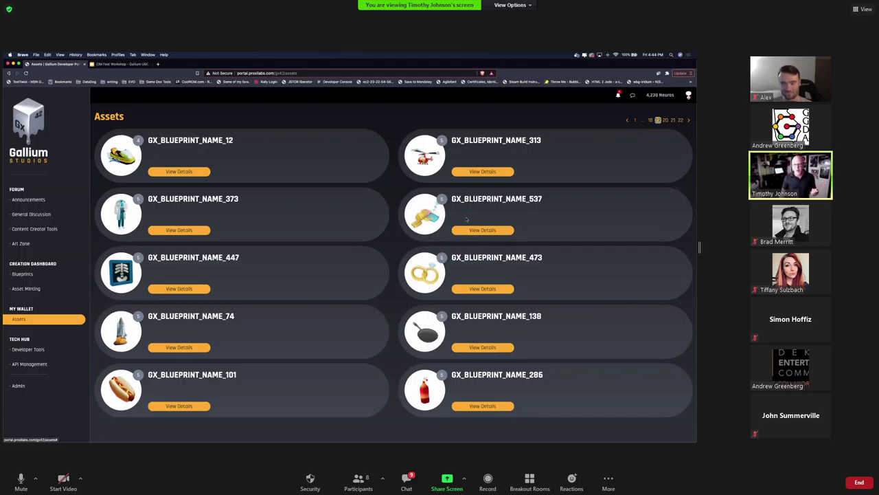
{"action": "left_click", "coordinate": [471, 231]}
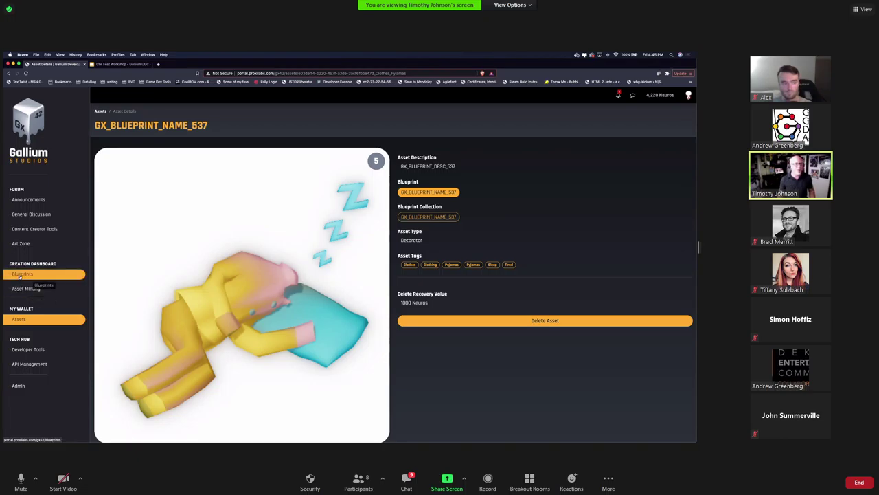
Open the Clothing Pack blueprint and view its Sailor Suit and Tank Top assets before returning to the crown
{"action": "left_click", "coordinate": [22, 274]}
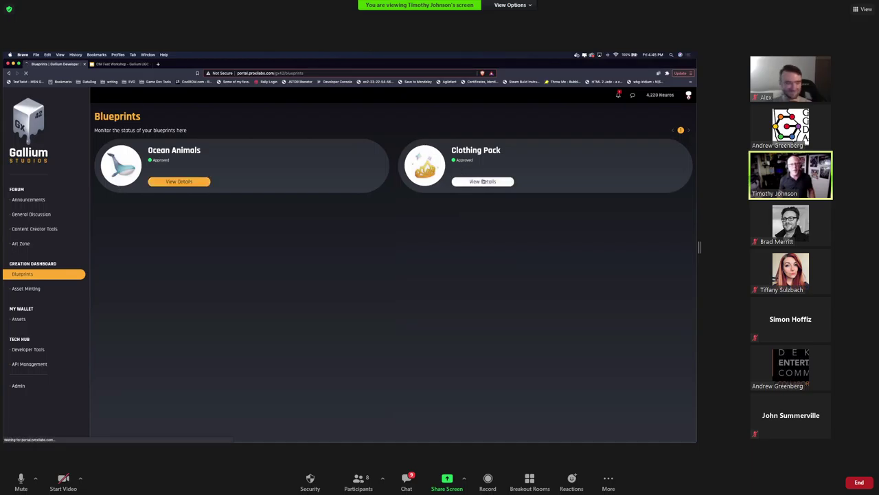
{"action": "left_click", "coordinate": [477, 182]}
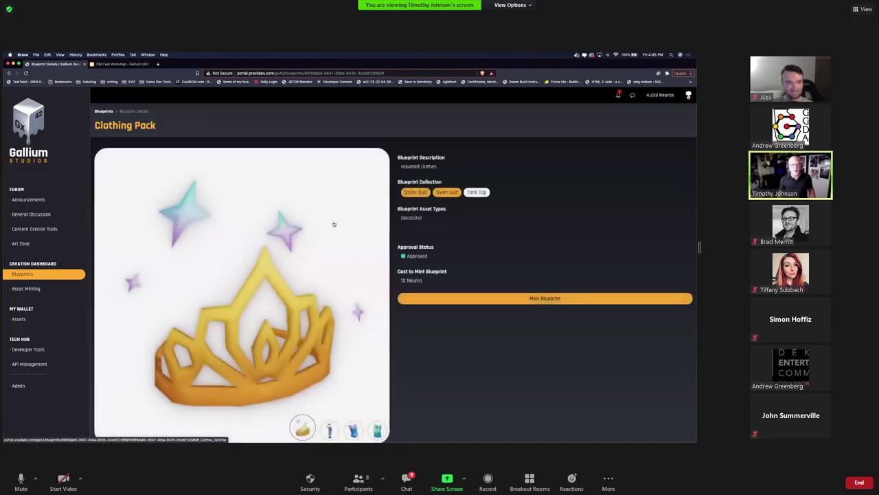
{"action": "scroll", "coordinate": [343, 389], "scroll_direction": "down", "scroll_amount": 1}
{"action": "left_click", "coordinate": [330, 417]}
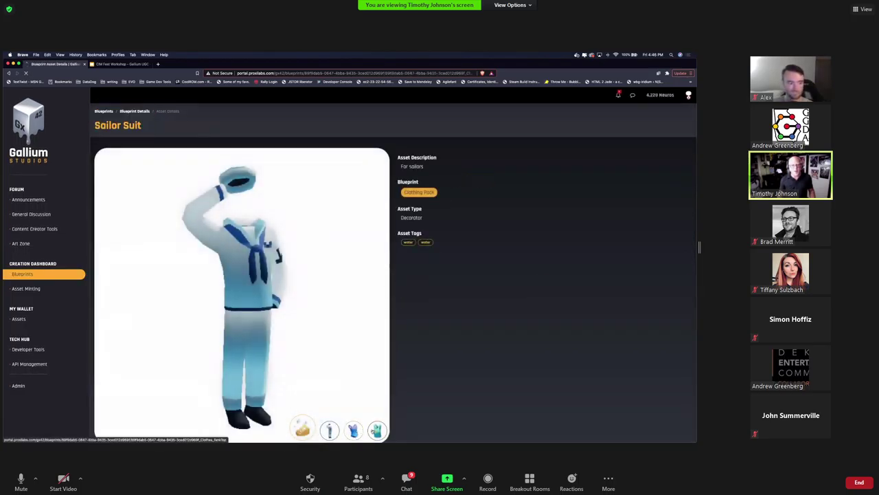
{"action": "left_click", "coordinate": [377, 430]}
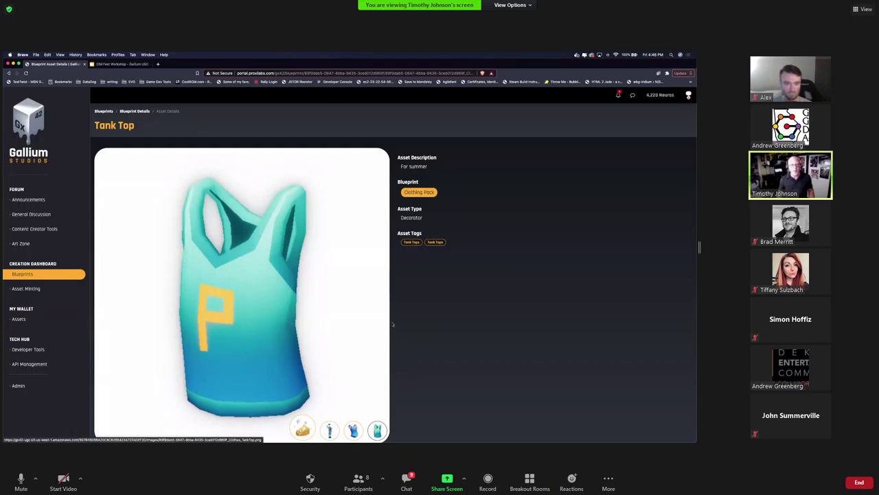
{"action": "left_click", "coordinate": [302, 427]}
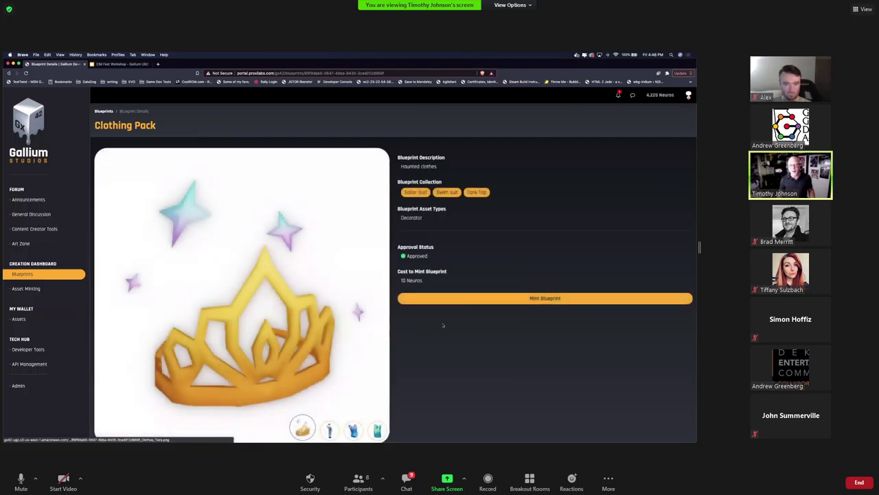
Review the cost of minting one copy of the Clothing Pack blueprint, and close the dialog without minting
{"action": "left_click", "coordinate": [522, 300]}
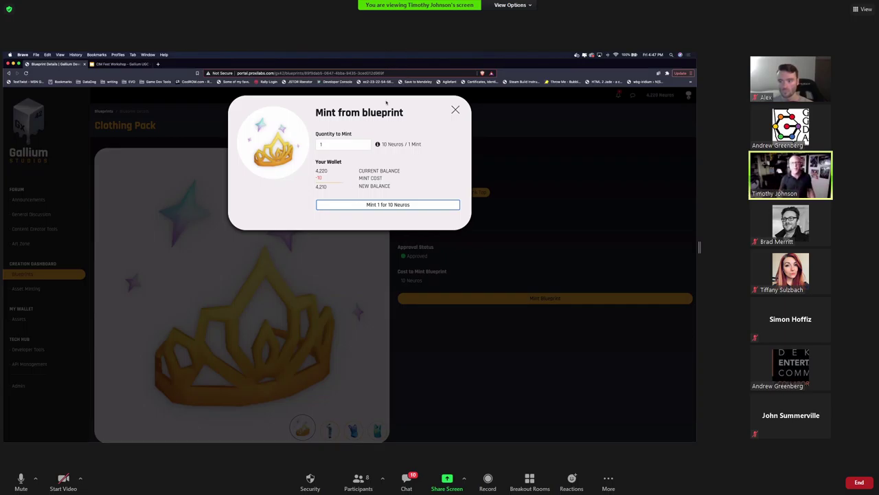
{"action": "left_click", "coordinate": [454, 110]}
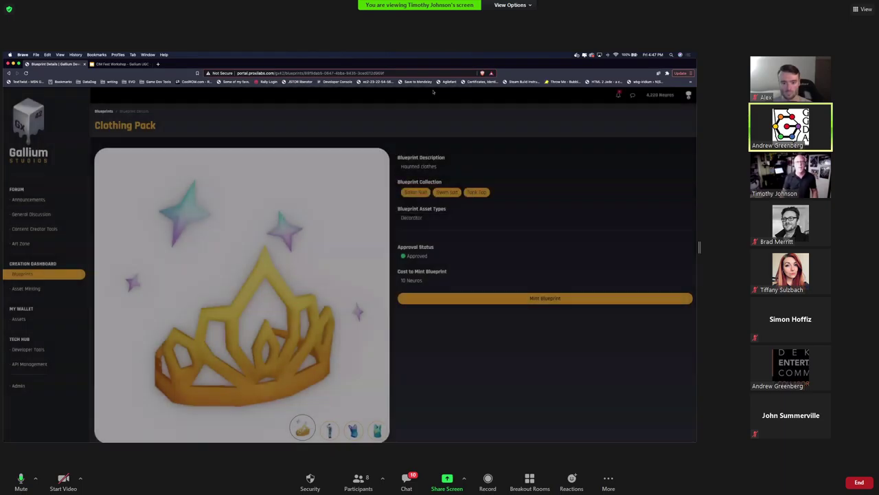